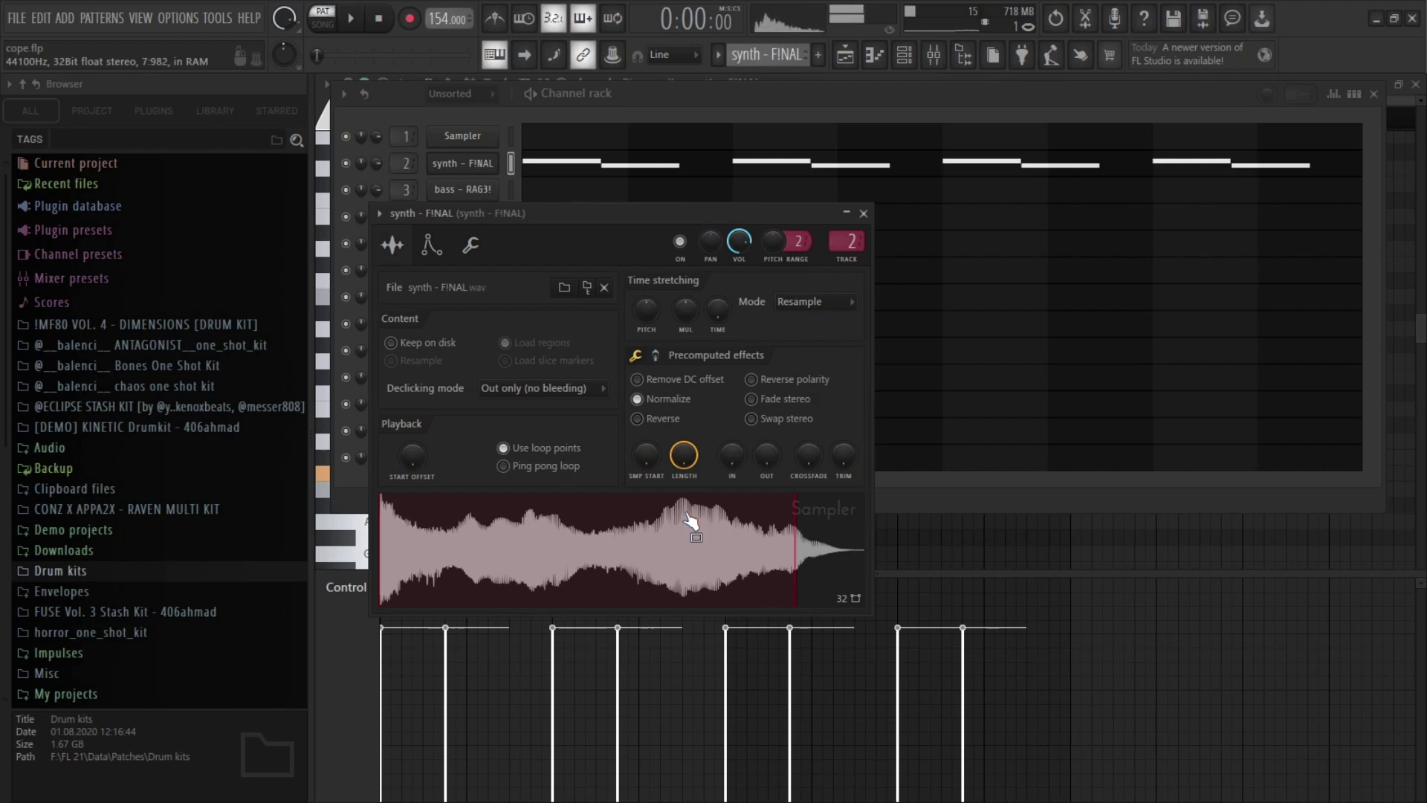
Step: Inspect the Fruity parametric EQ 2 curve on the synth - F!NAL mixer track, closing its sampler window first
left_click(863, 213)
key("F9")
left_click(1311, 168)
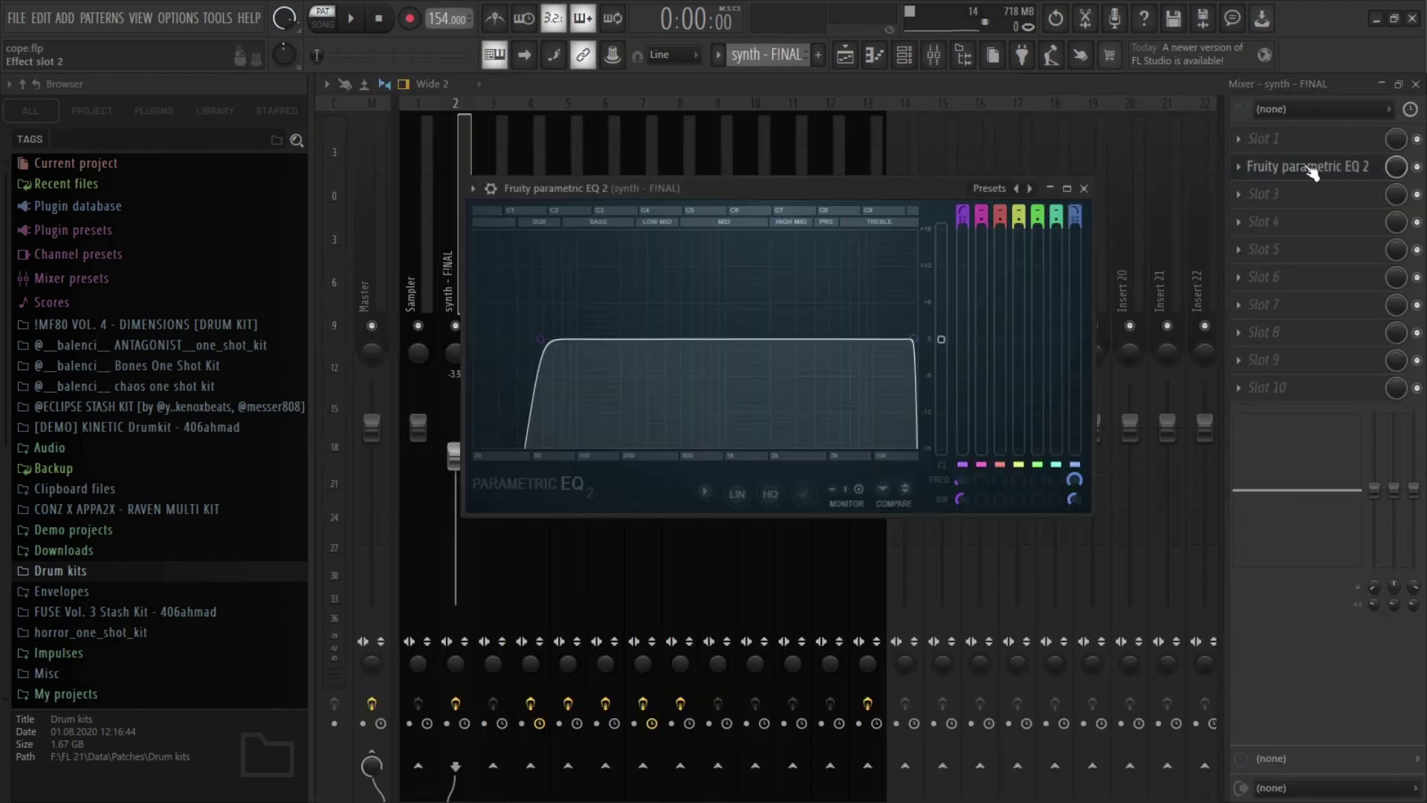
left_click(1085, 189)
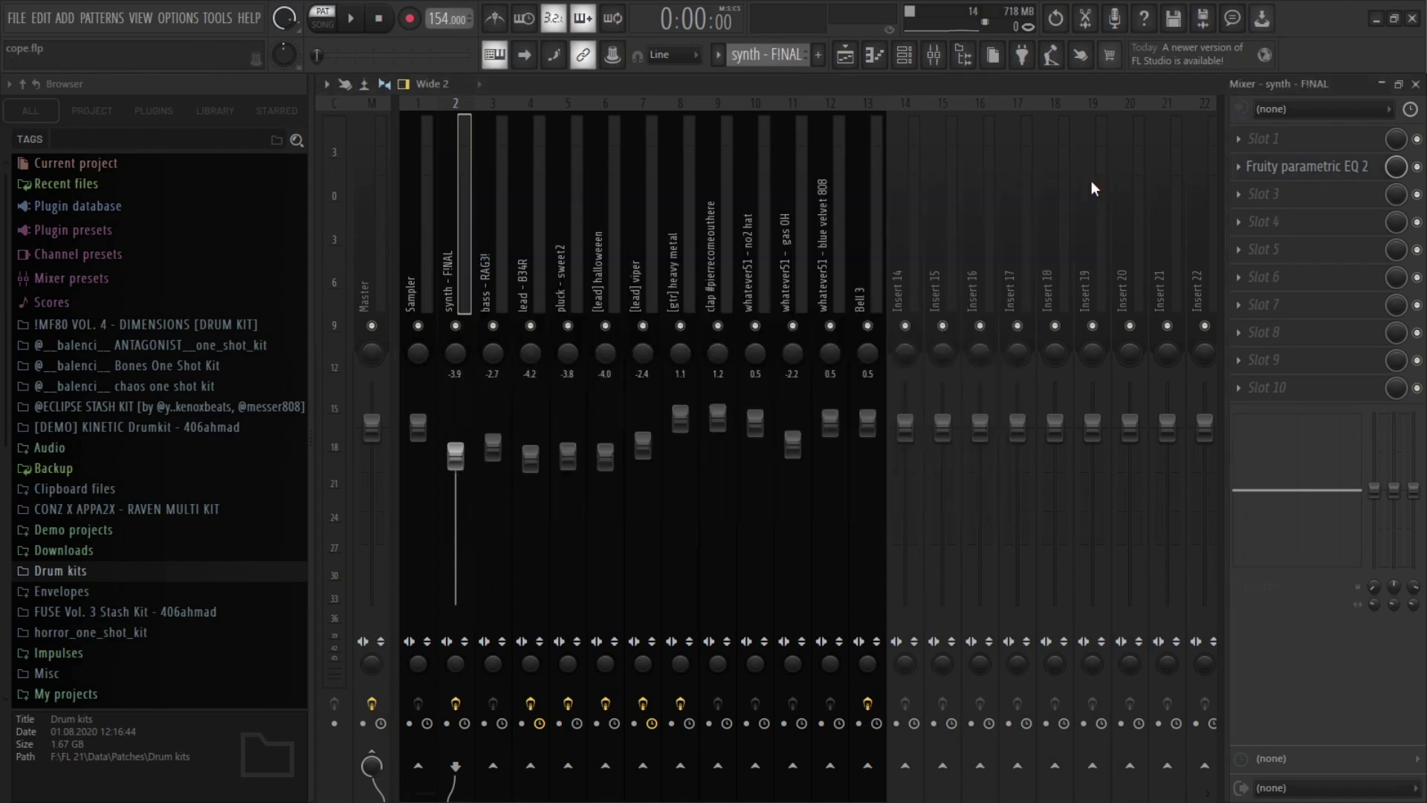
Step: Switch to the bass - RAG3! pattern, show its notes in the piano roll and play it back
key("F6")
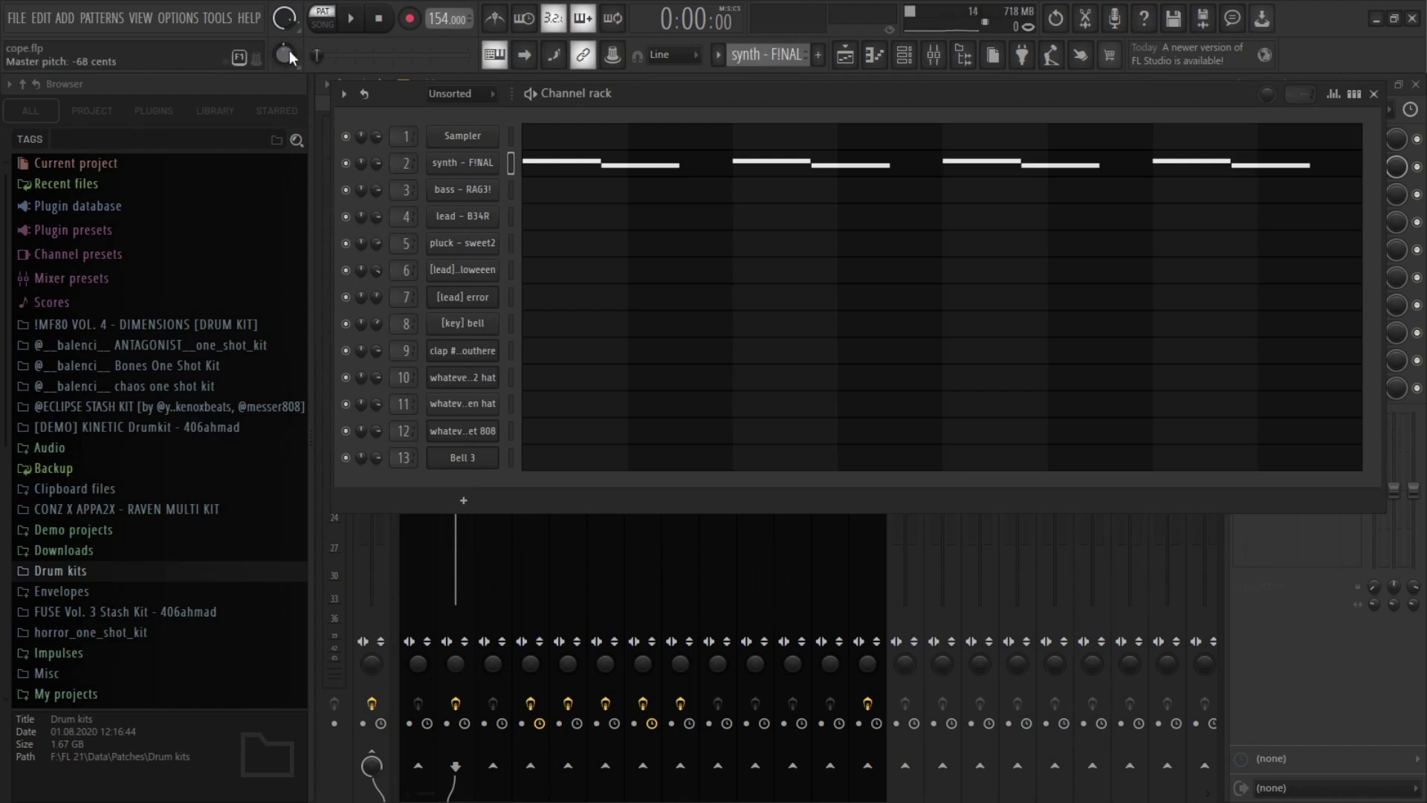
scroll(766, 72, "down", 1)
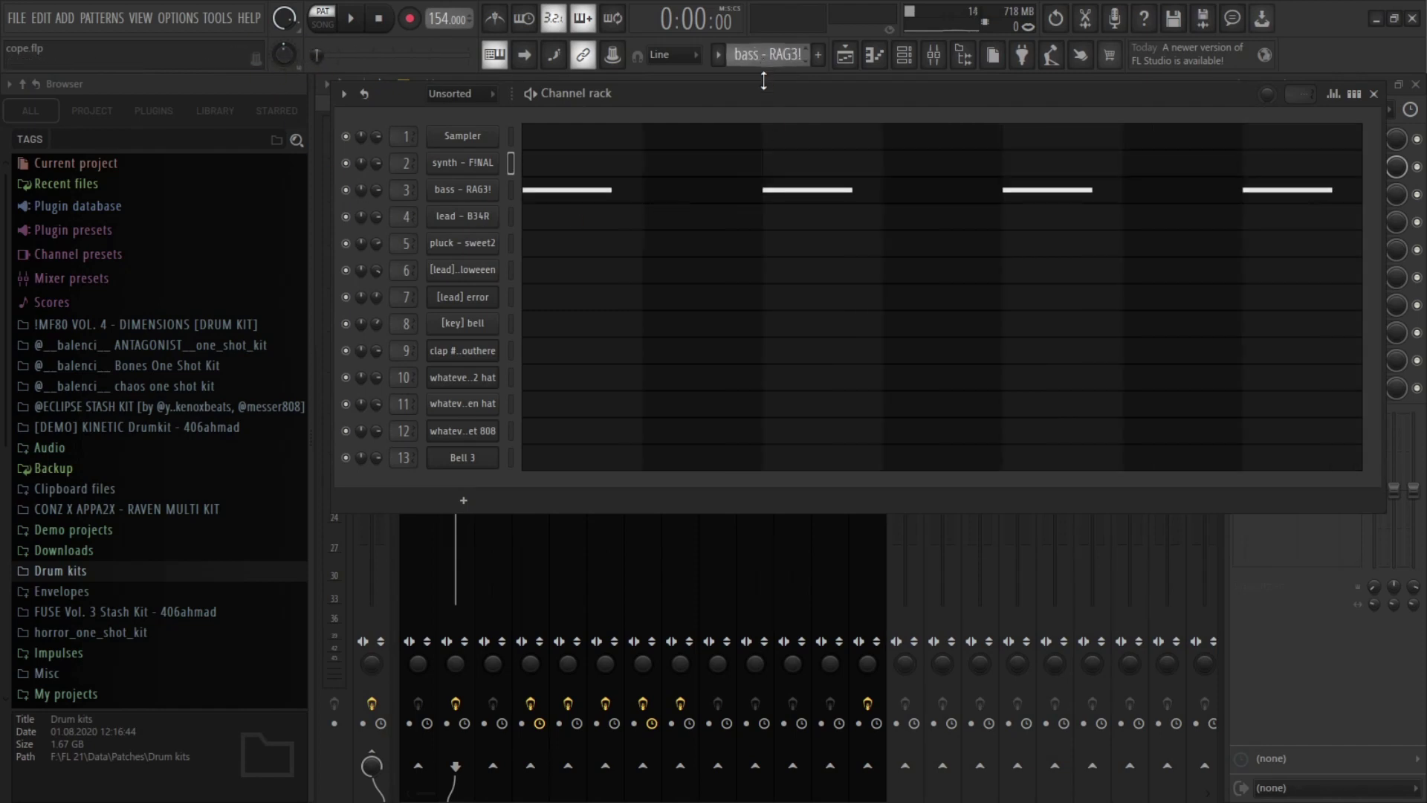
left_click(770, 190)
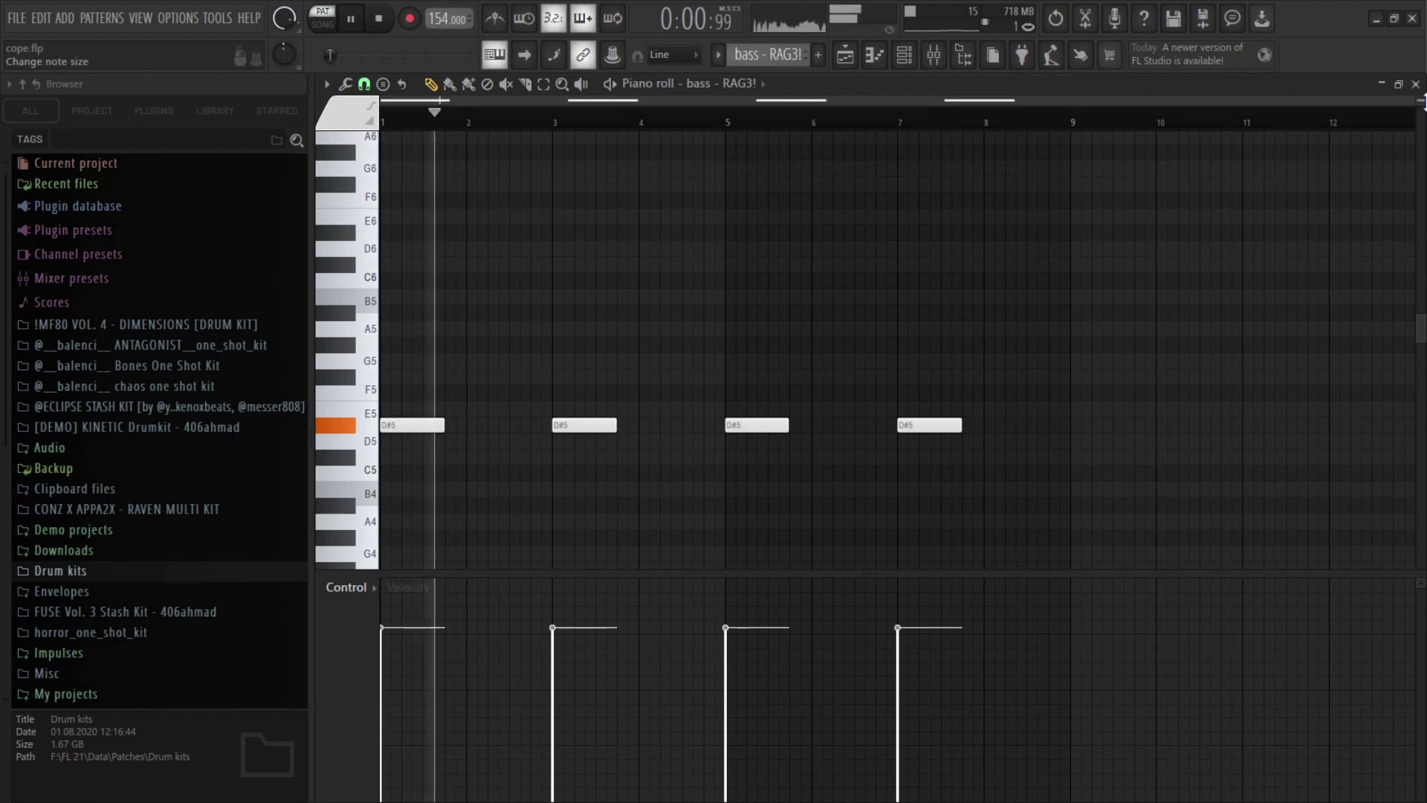
left_click_drag(1421, 101, 1421, 91)
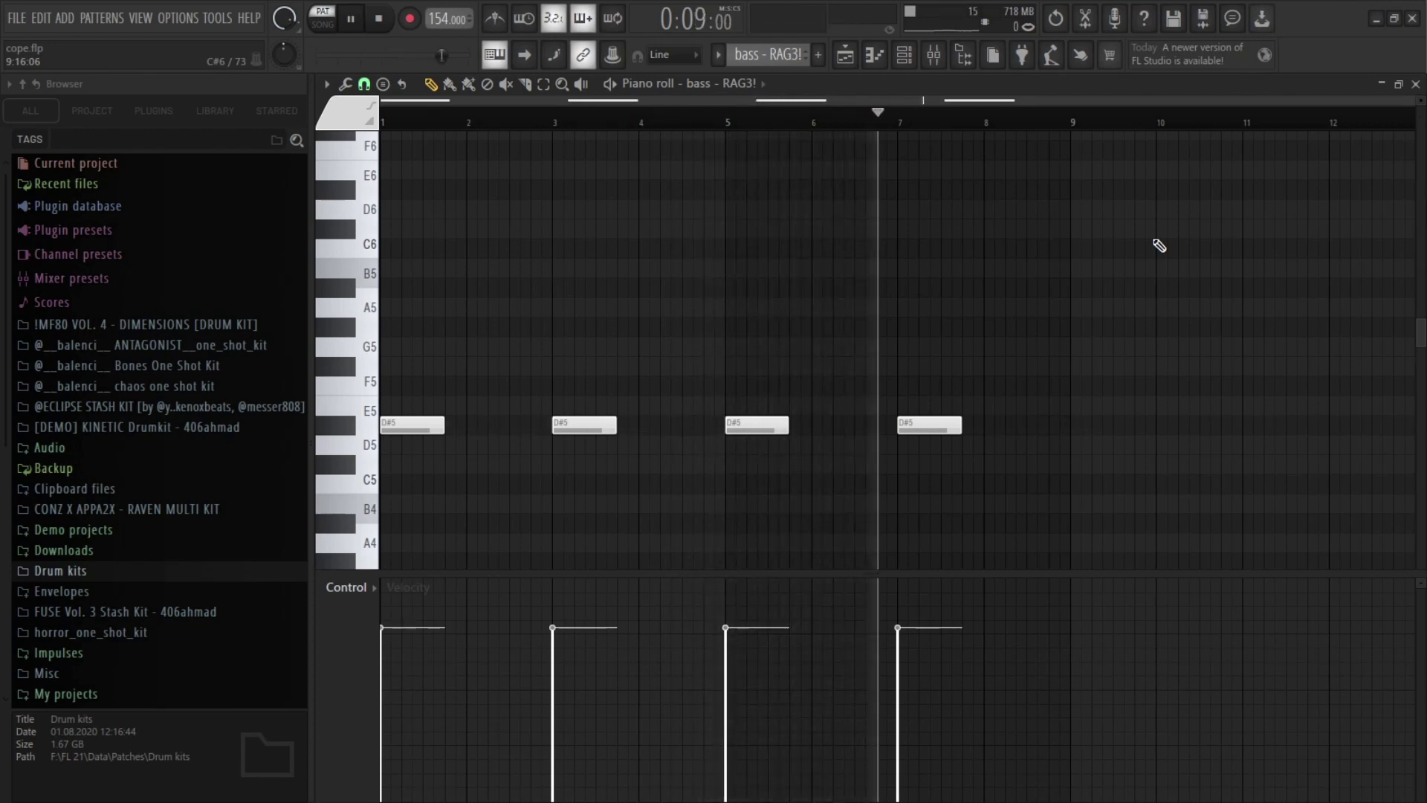
key("space")
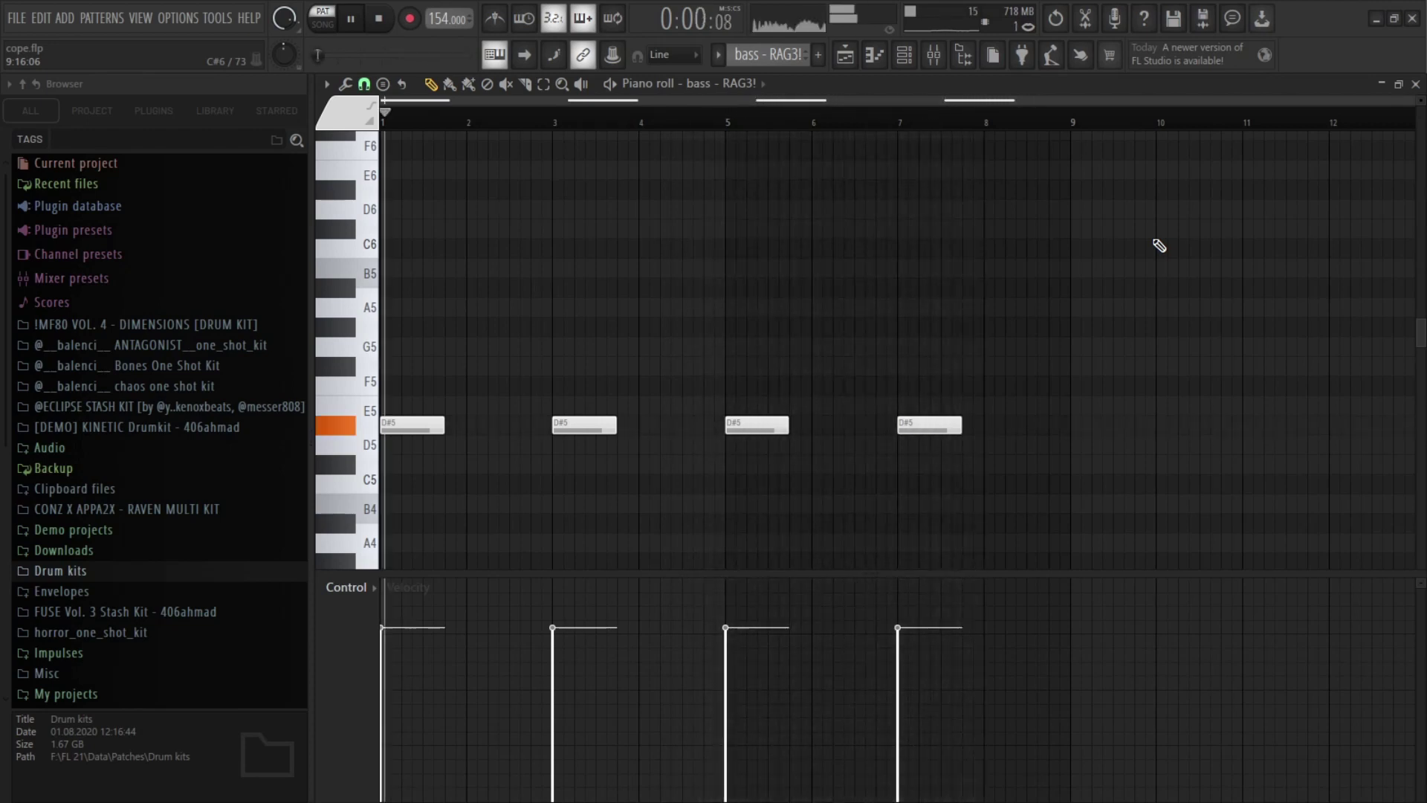
Step: Review the sampler settings of the bass - RAG3! channel and check its mixer track for effects
key("F6")
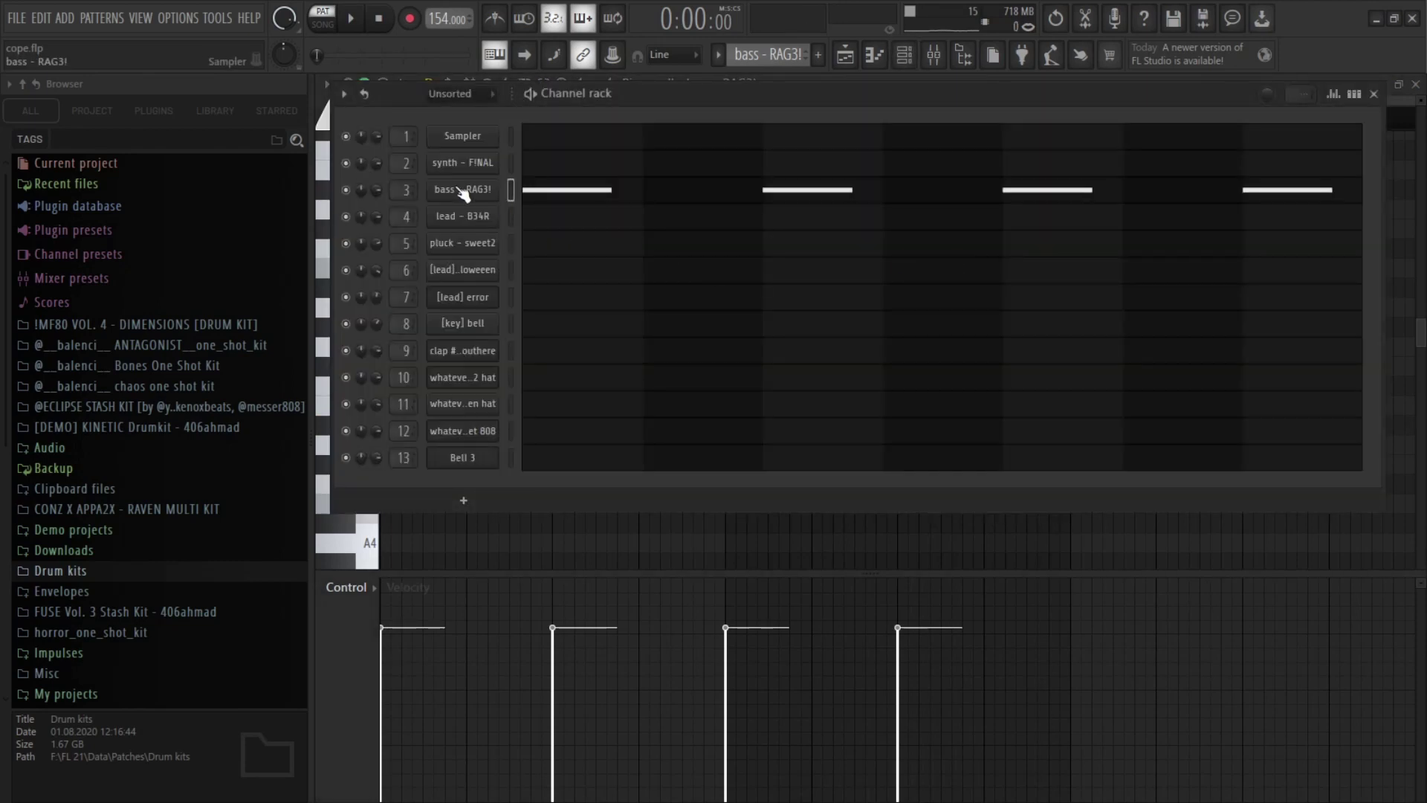
left_click(461, 191)
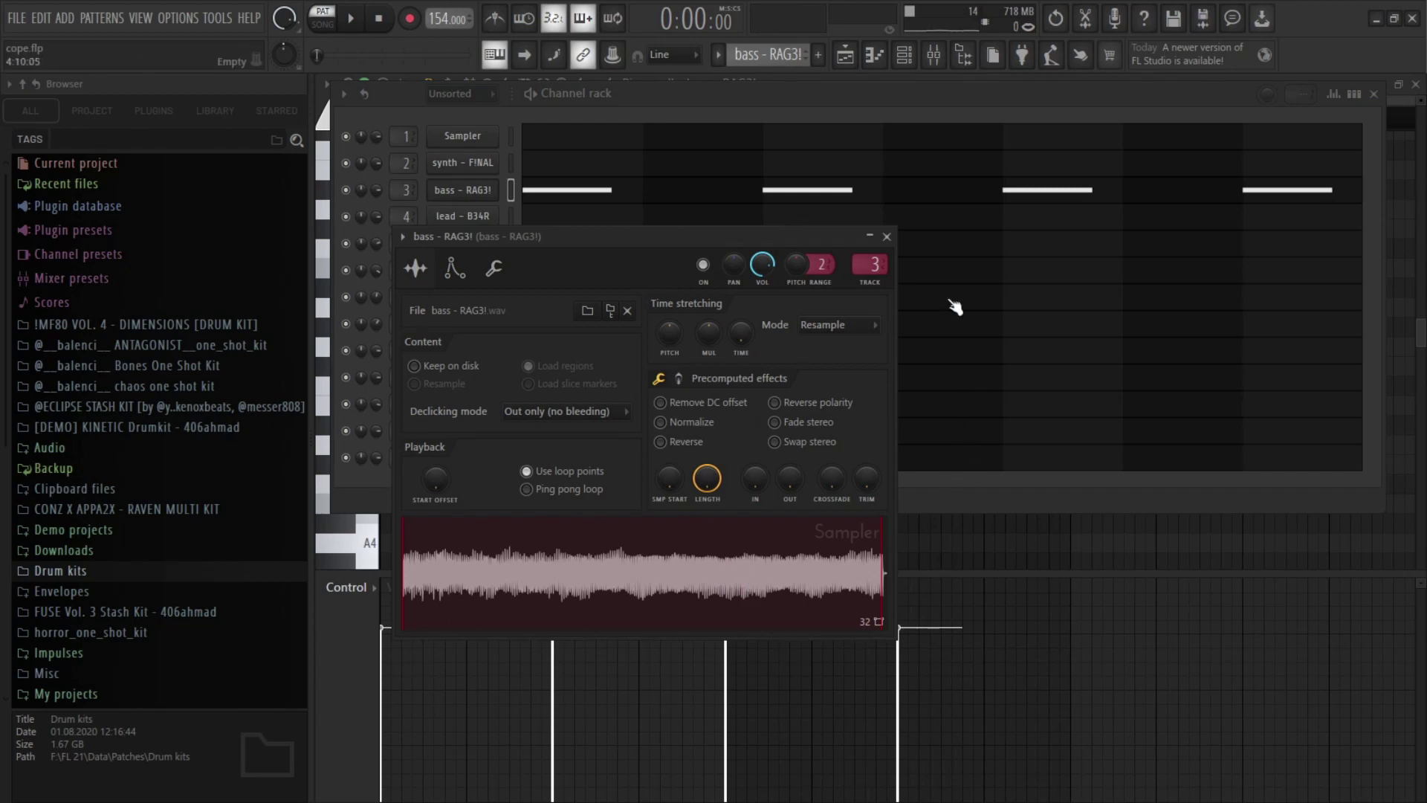
left_click(886, 237)
key("F9")
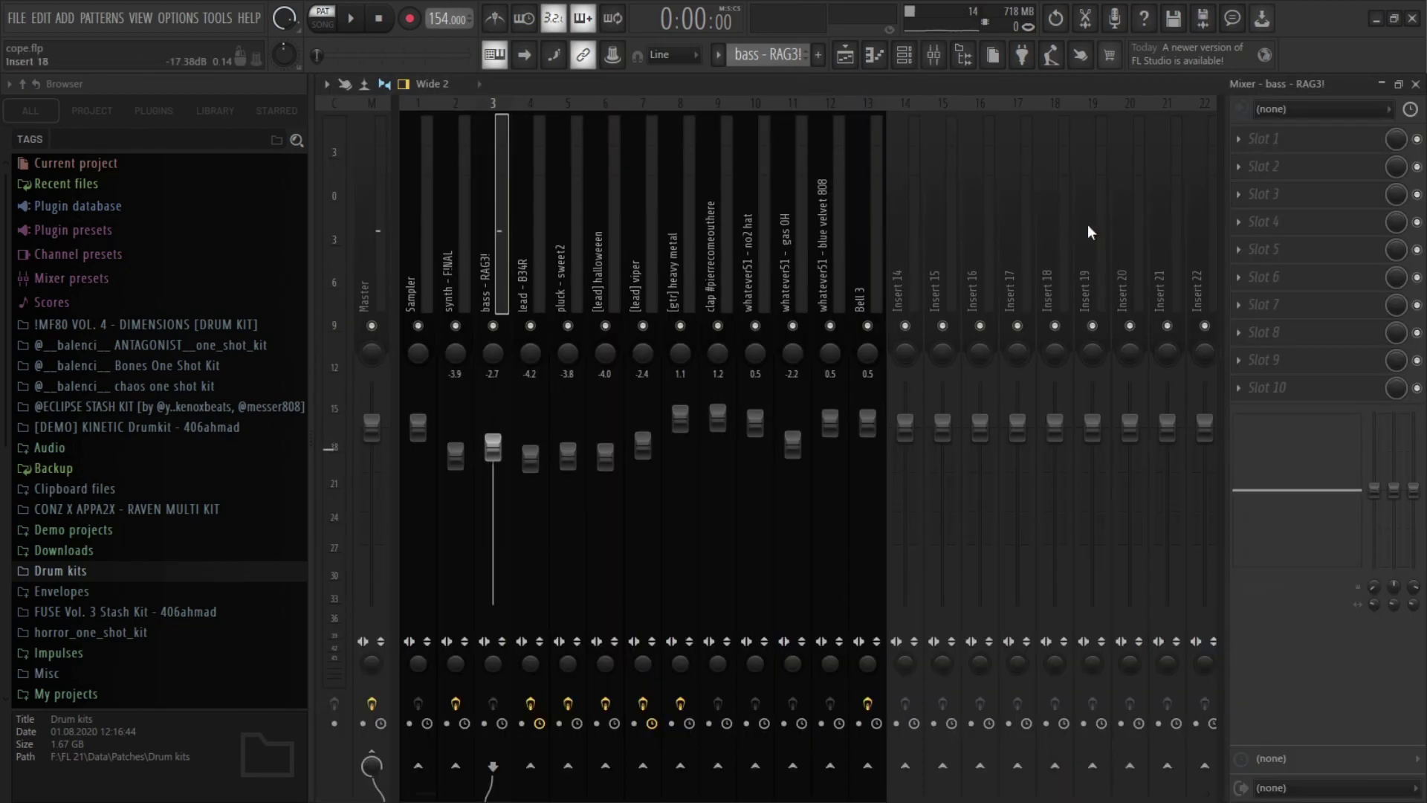
Step: Switch to the lead - B34R pattern, show its melody in the piano roll and play it back
key("F6")
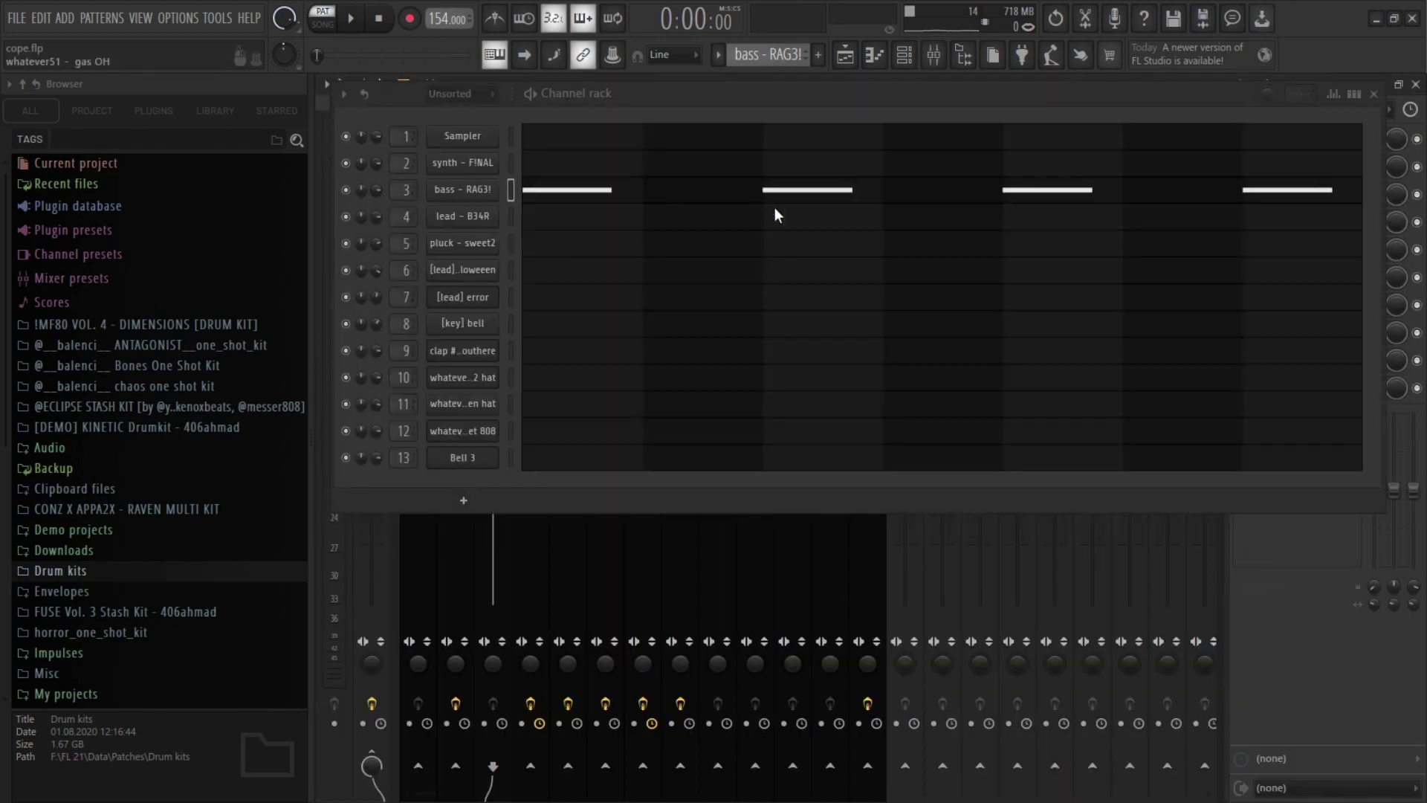
scroll(765, 59, "down", 1)
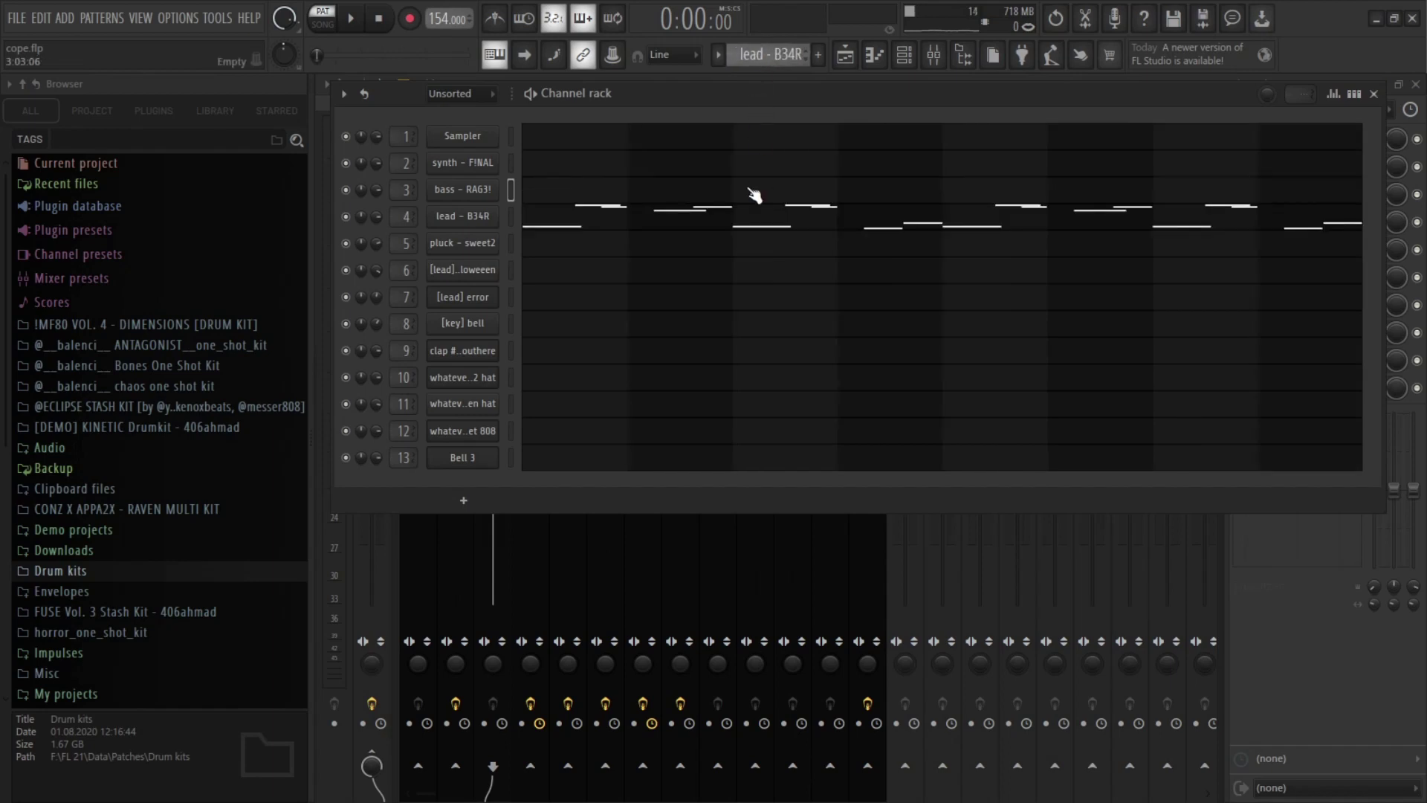
left_click(754, 214)
scroll(752, 220, "up", 6)
scroll(752, 219, "down", 5)
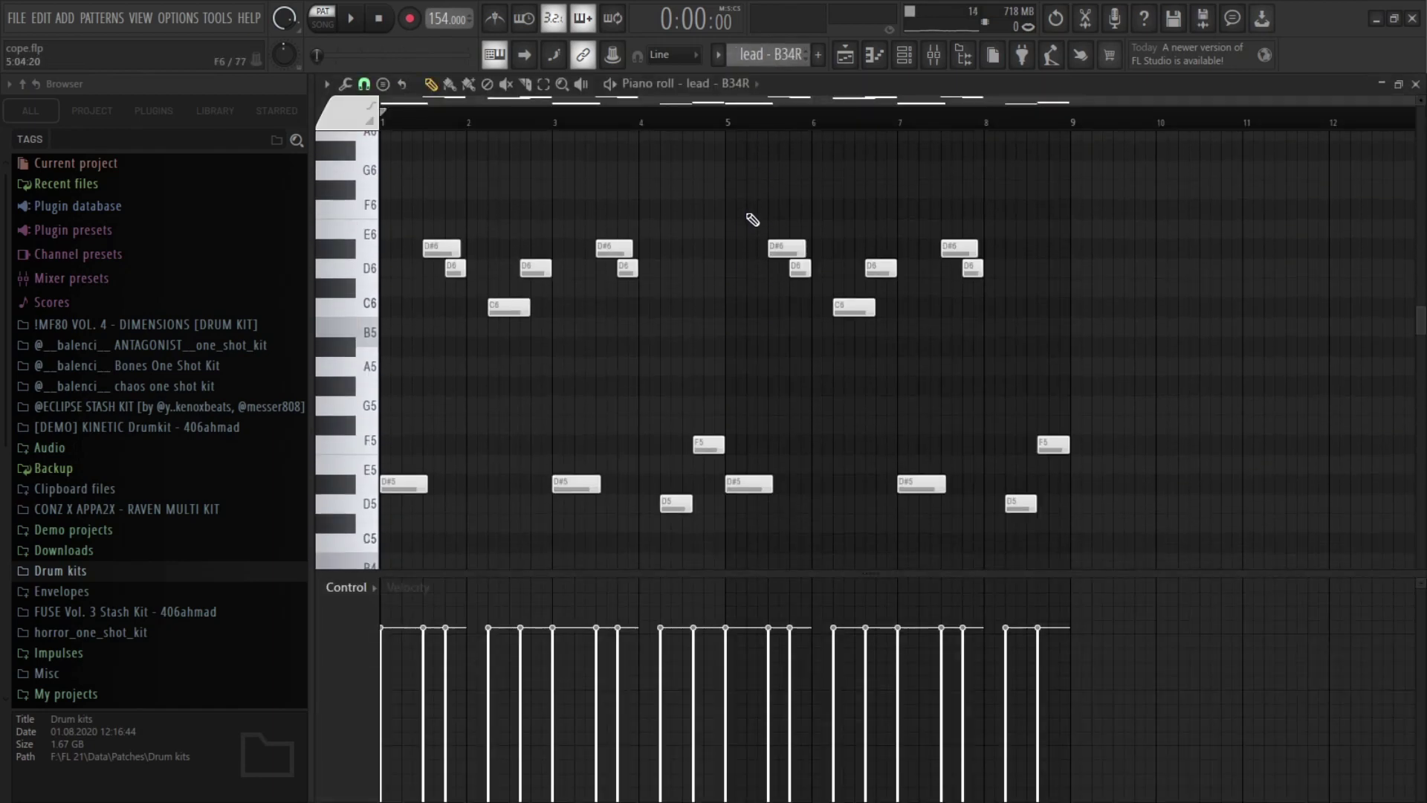
key("space")
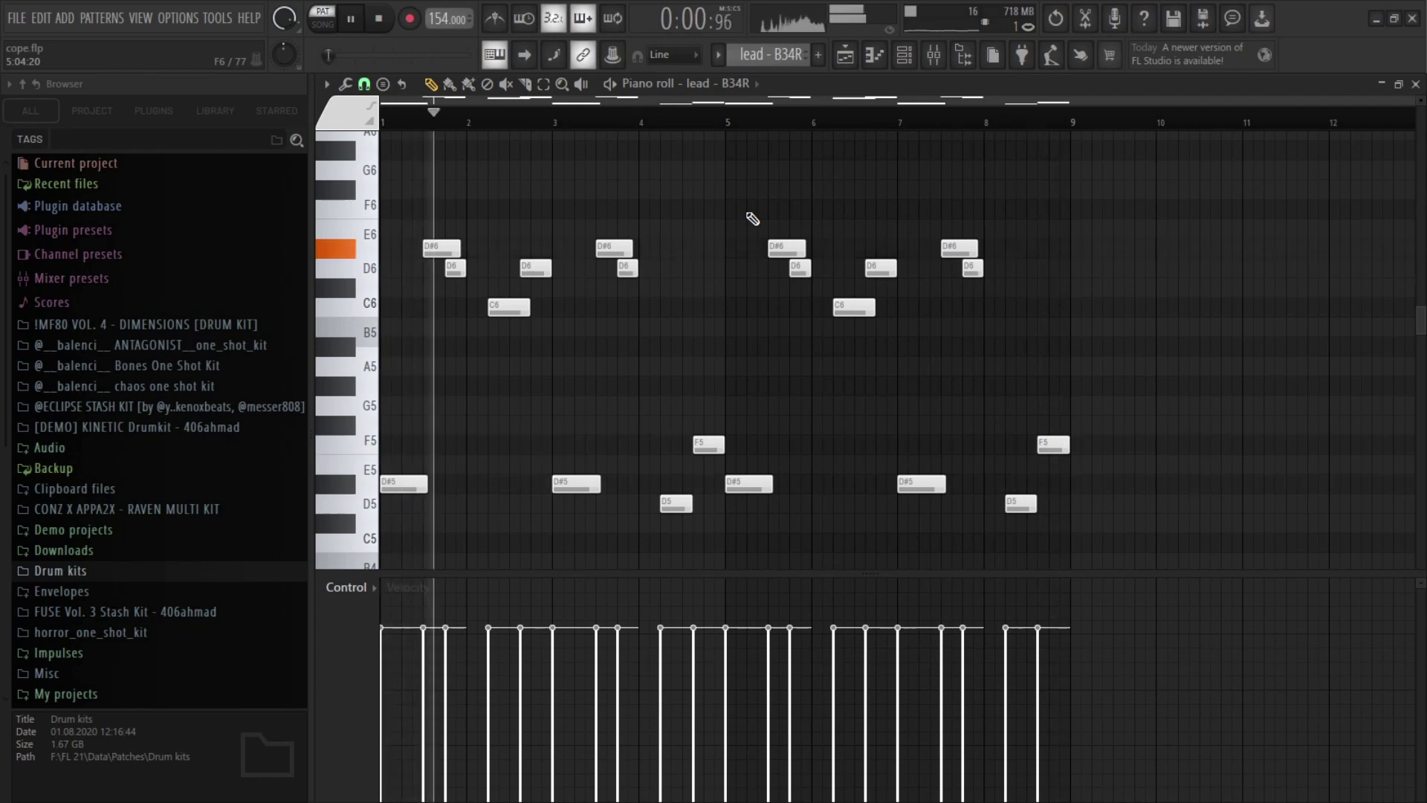
key("space")
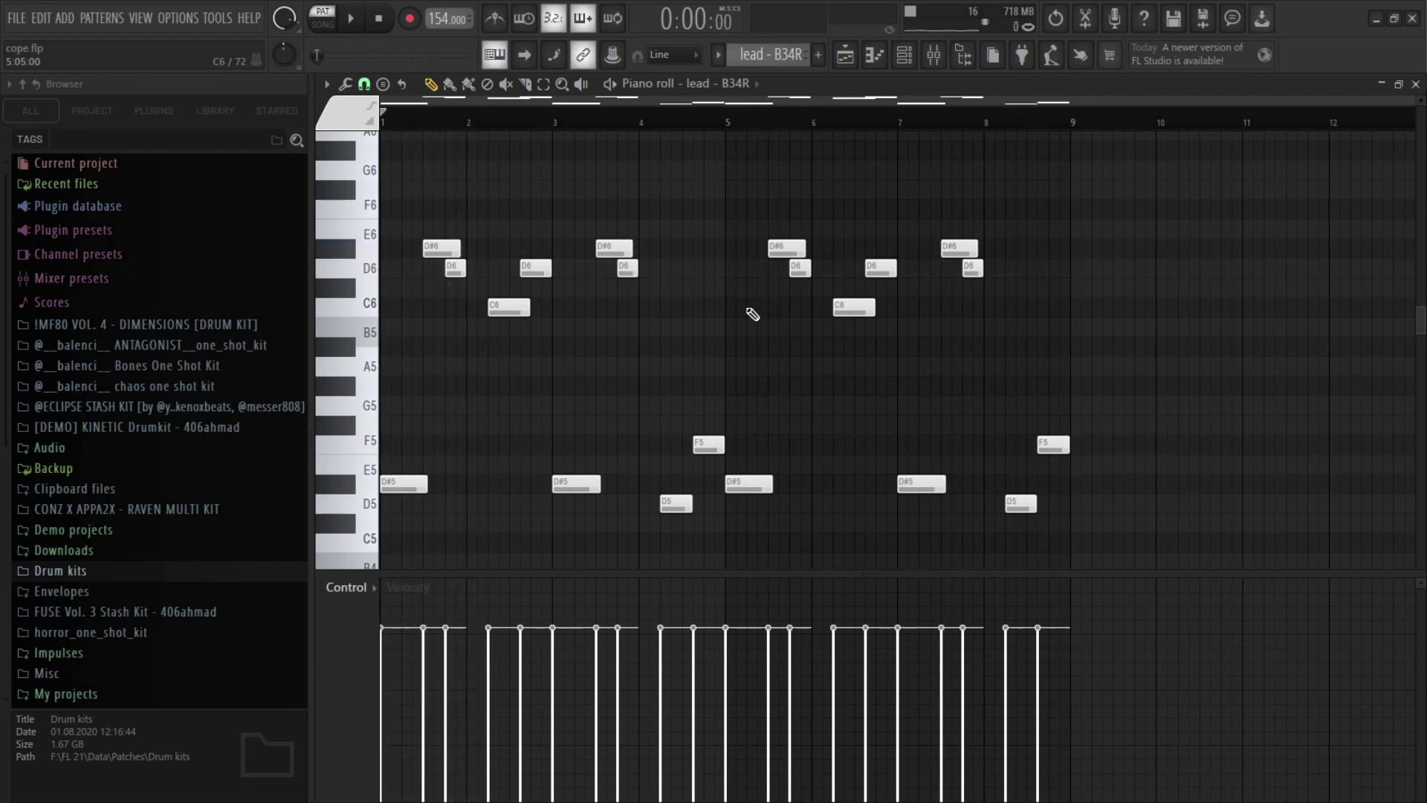
Step: Review the sampler settings and waveform of the lead - B34R channel
key("F6")
left_click(463, 217)
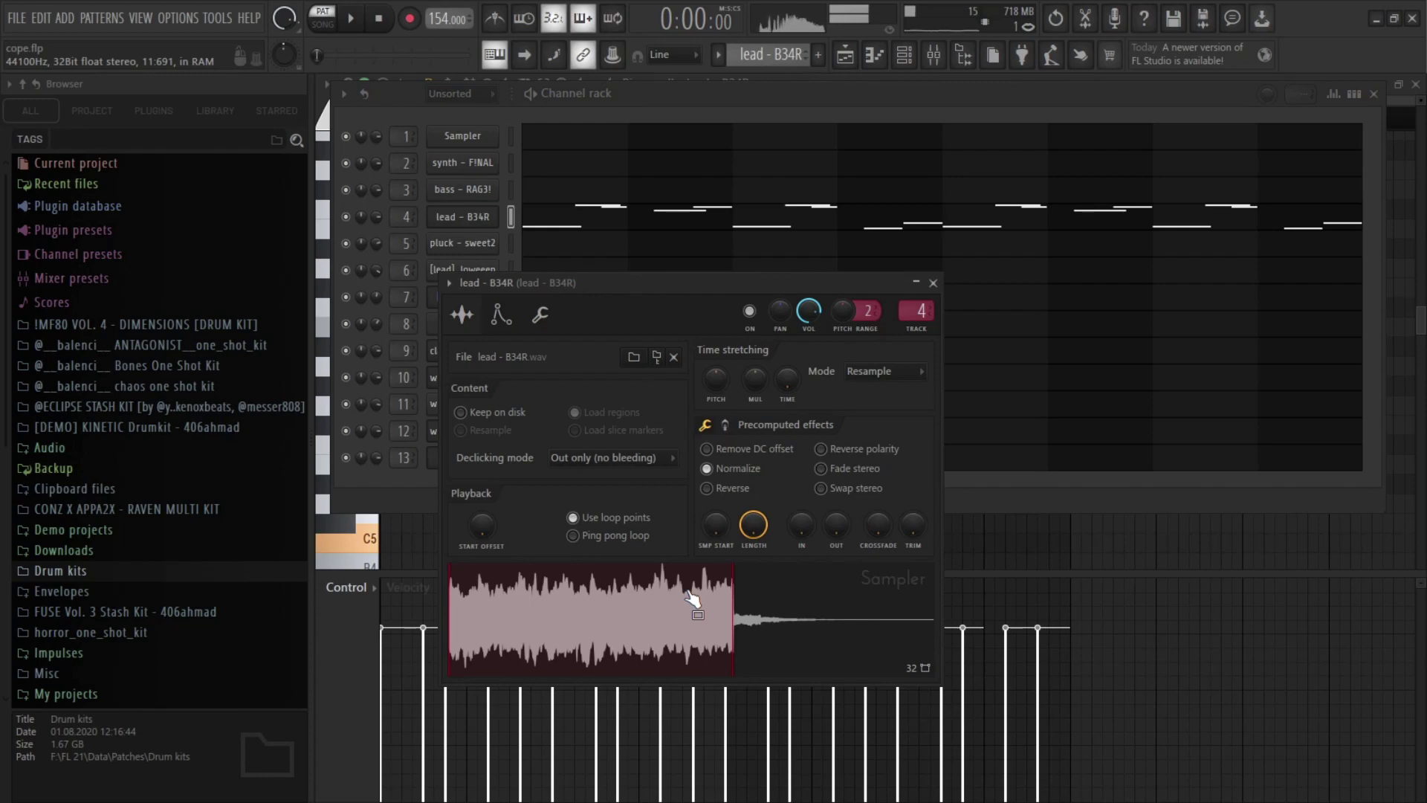
left_click(933, 283)
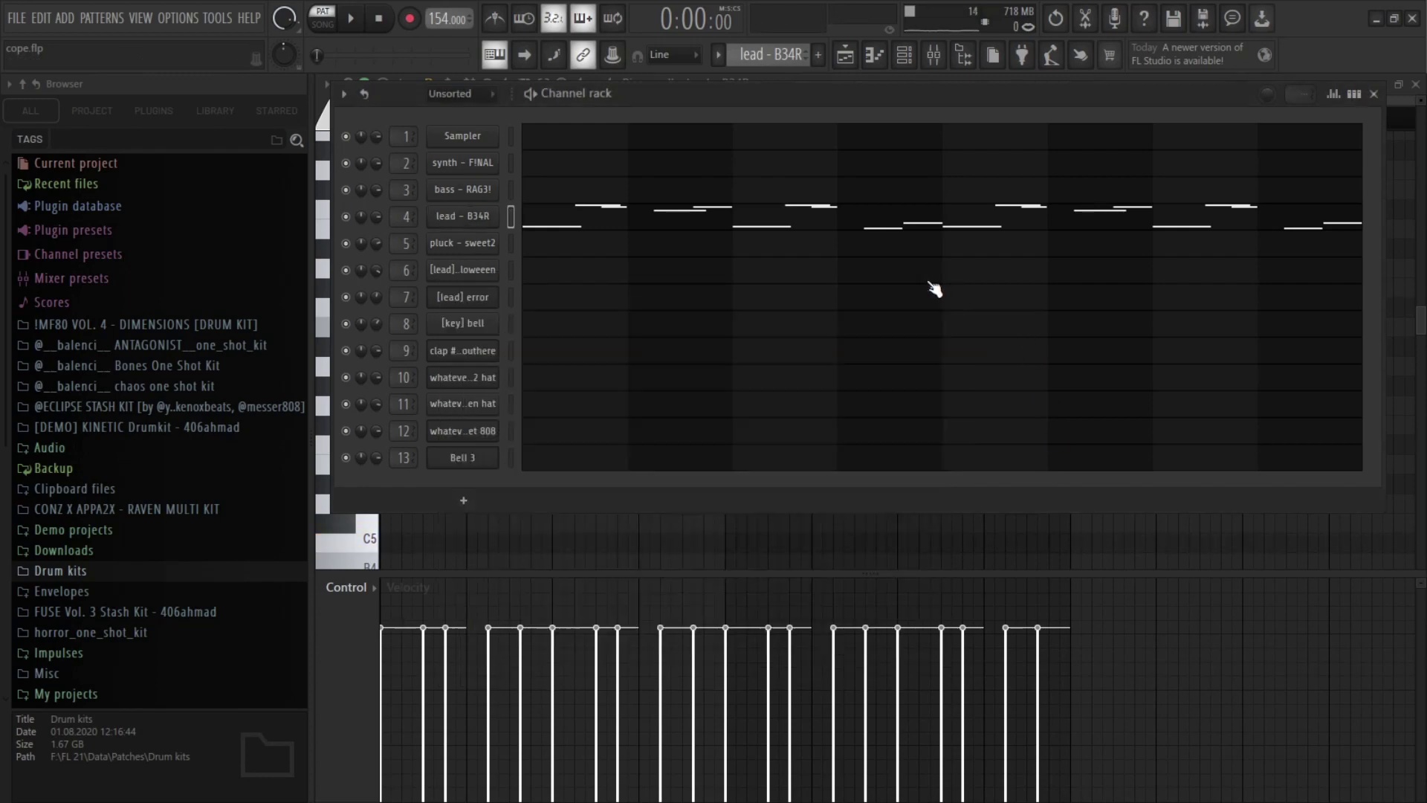
Step: Inspect the Gross Beat and Fruity parametric EQ 2 effects on the lead - B34R mixer track
key("F9")
left_click(1267, 139)
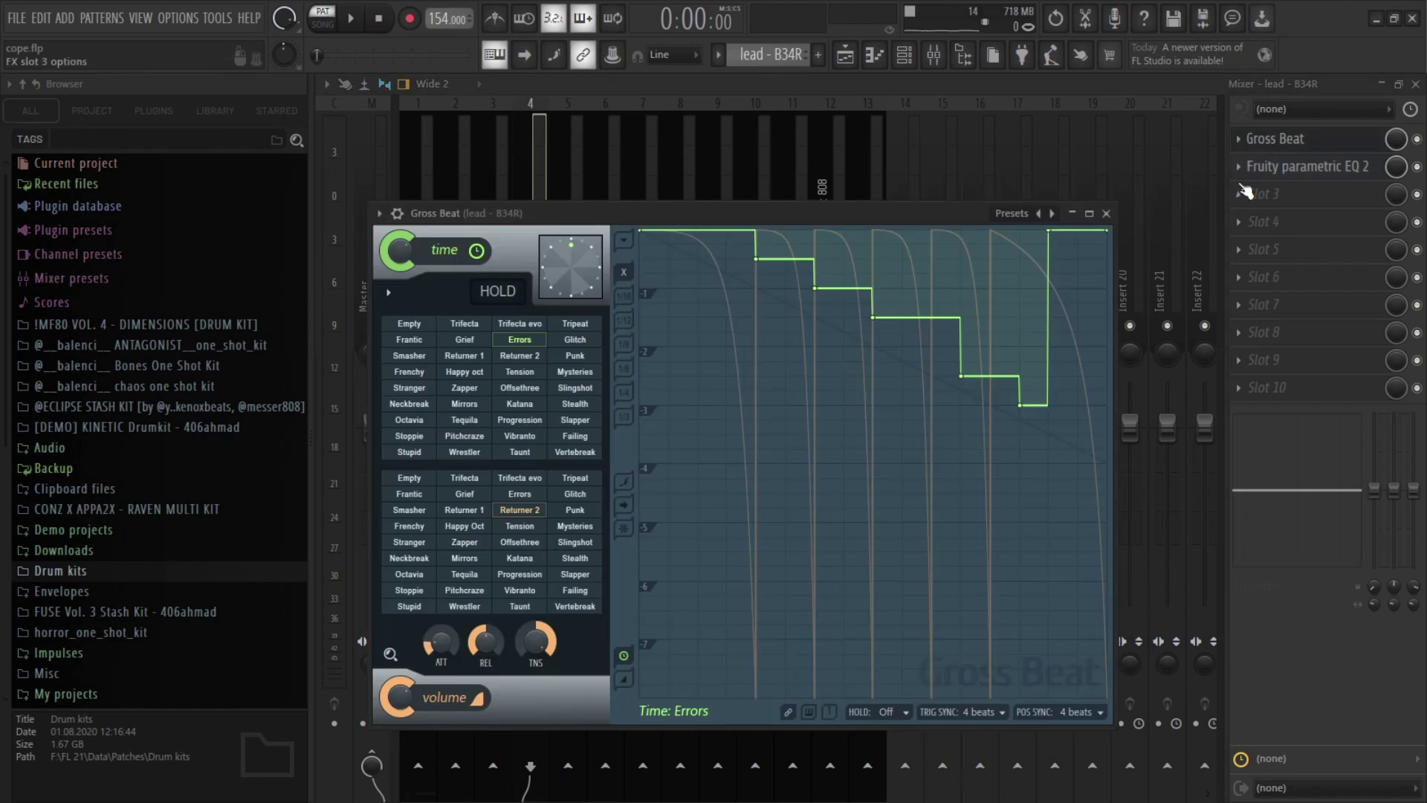
left_click_drag(956, 206, 946, 119)
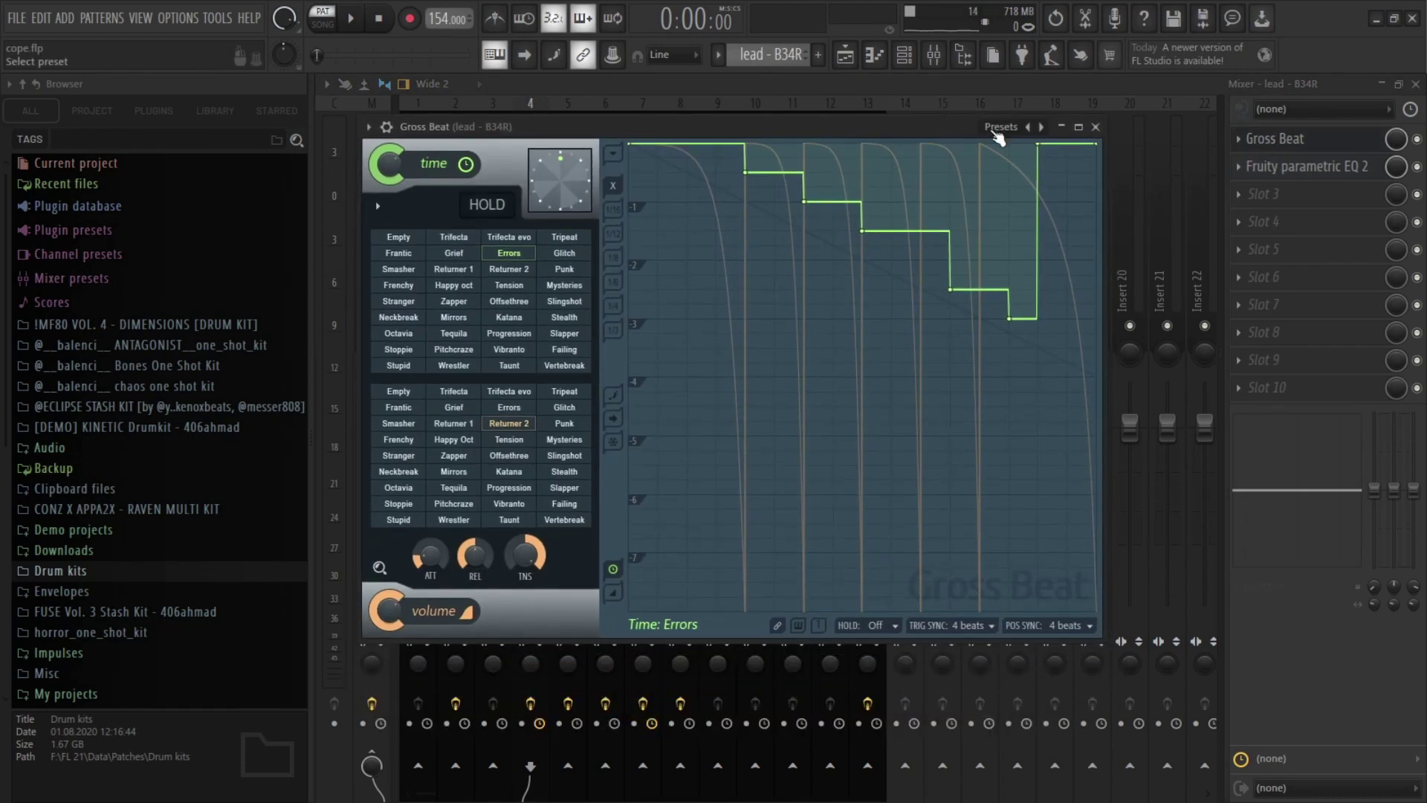
left_click(1096, 127)
left_click(1312, 172)
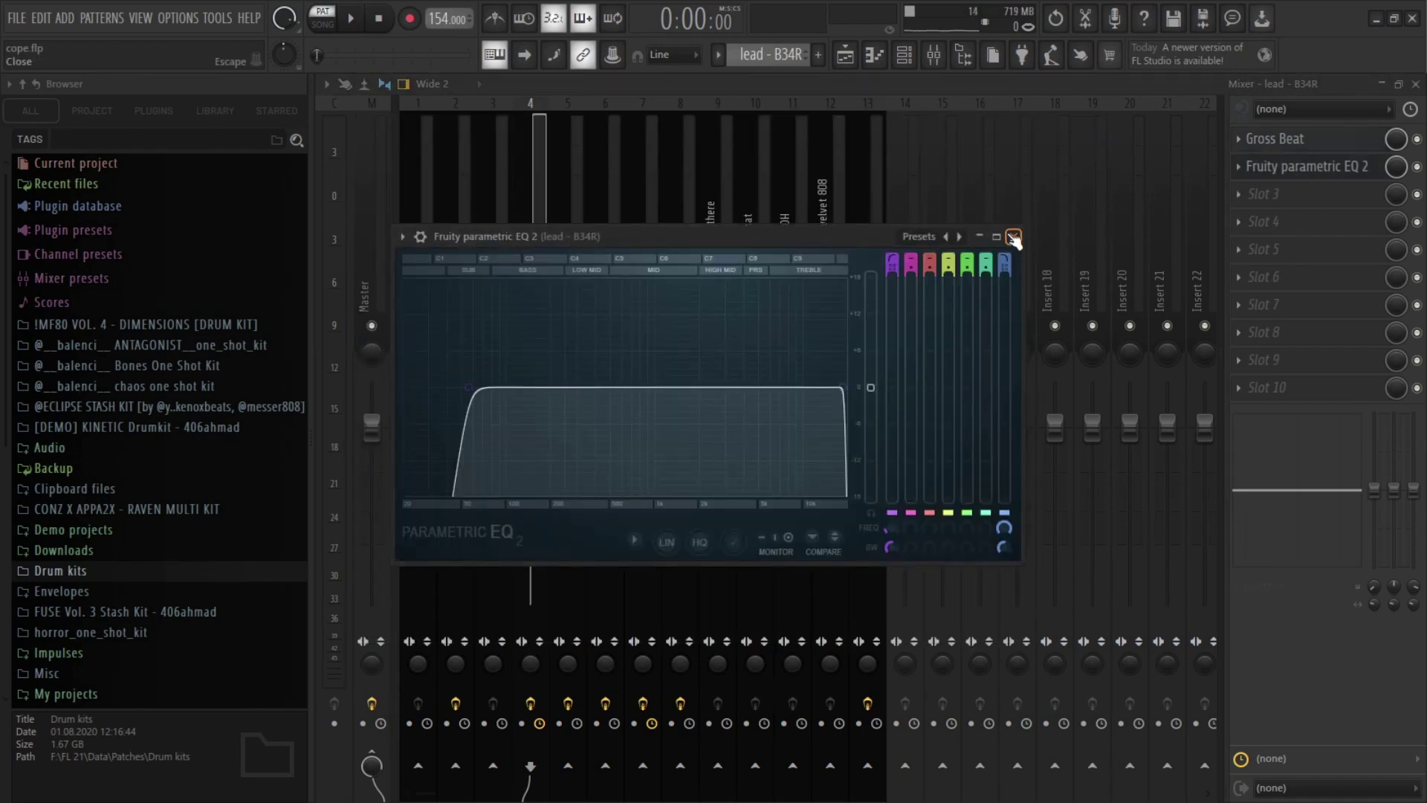
left_click(1014, 237)
Step: Switch to the pluck - sweet2 pattern, show its notes in the piano roll and play it back
key("F6")
scroll(791, 62, "down", 1)
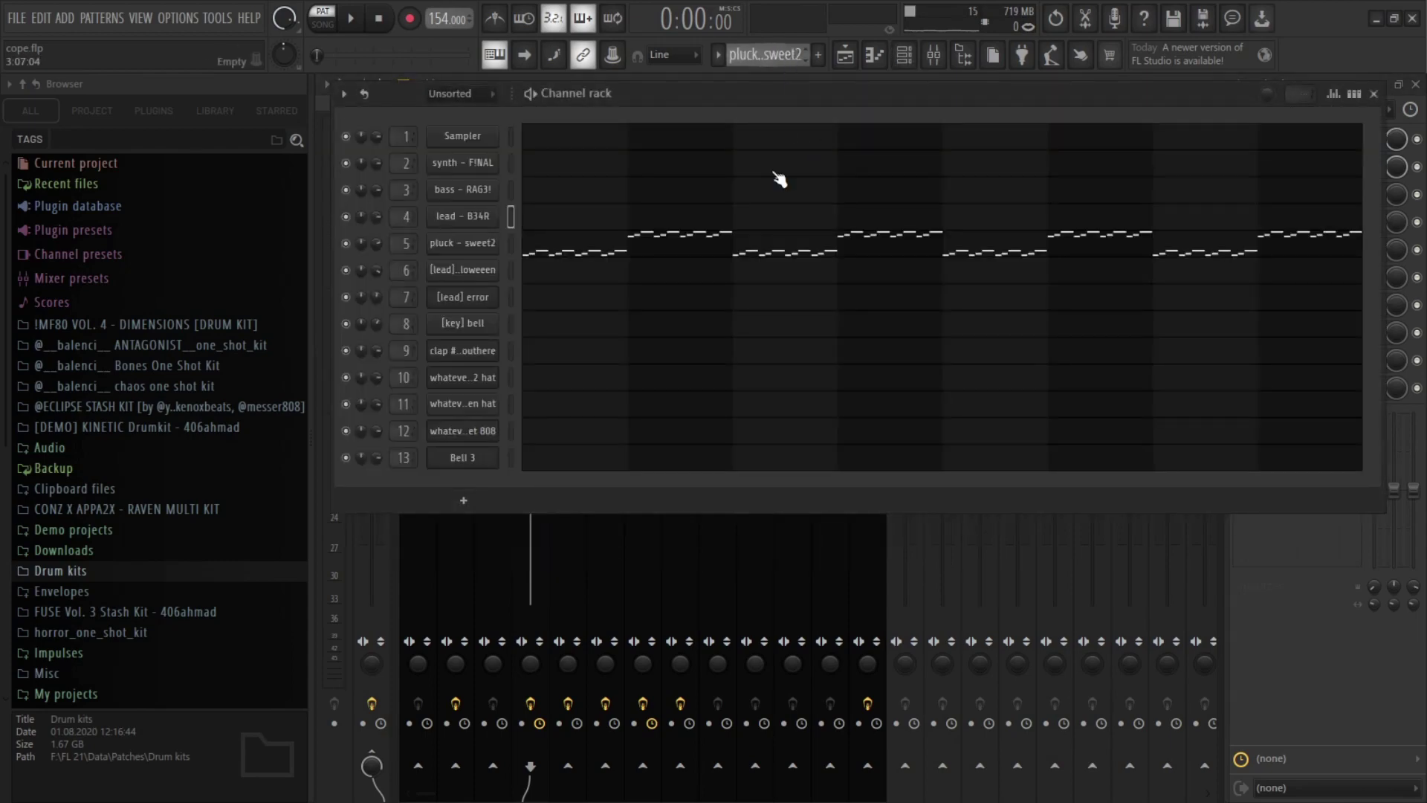
left_click(747, 257)
key("space")
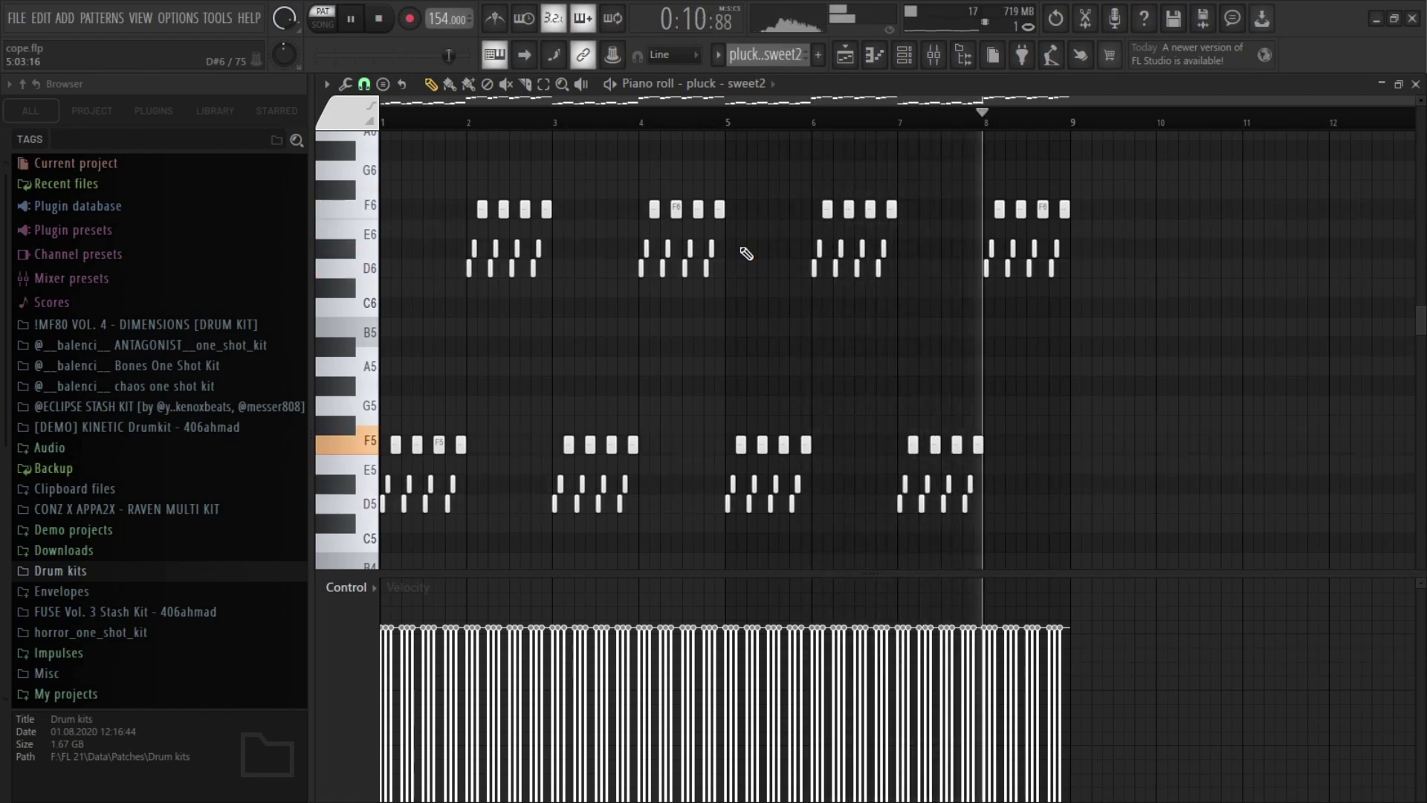
key("space")
Step: Review the sampler settings and waveform of the pluck - sweet2 channel
key("F6")
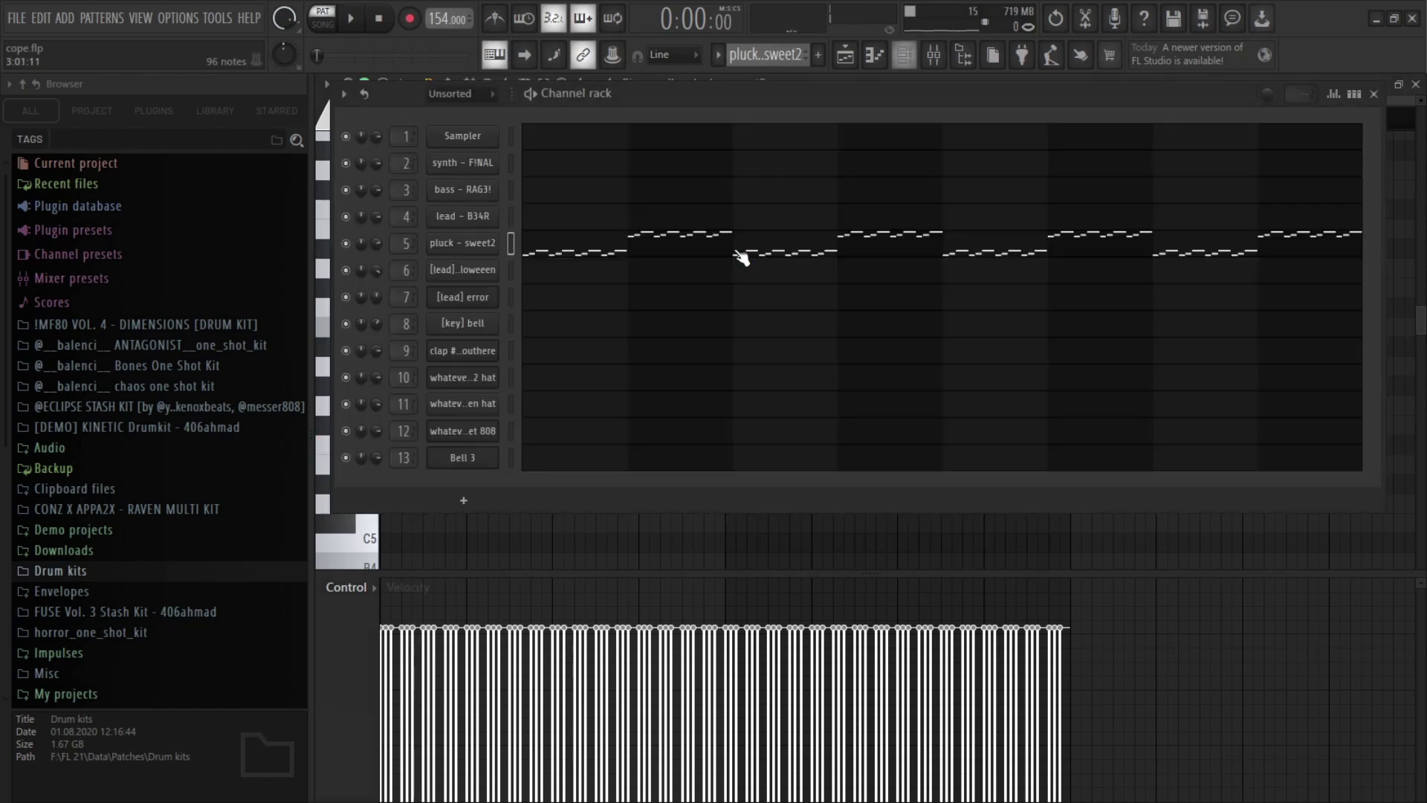
left_click(455, 243)
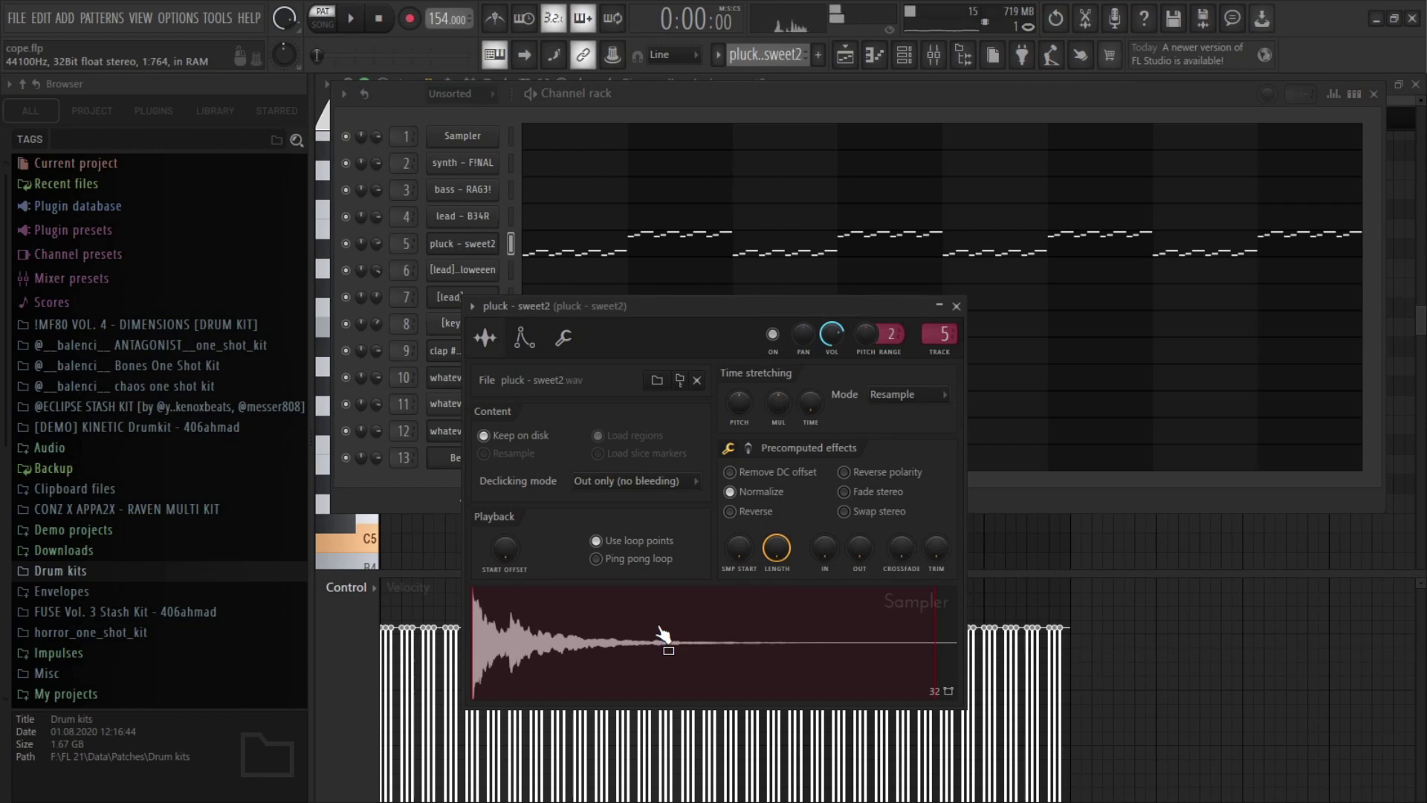
left_click(957, 306)
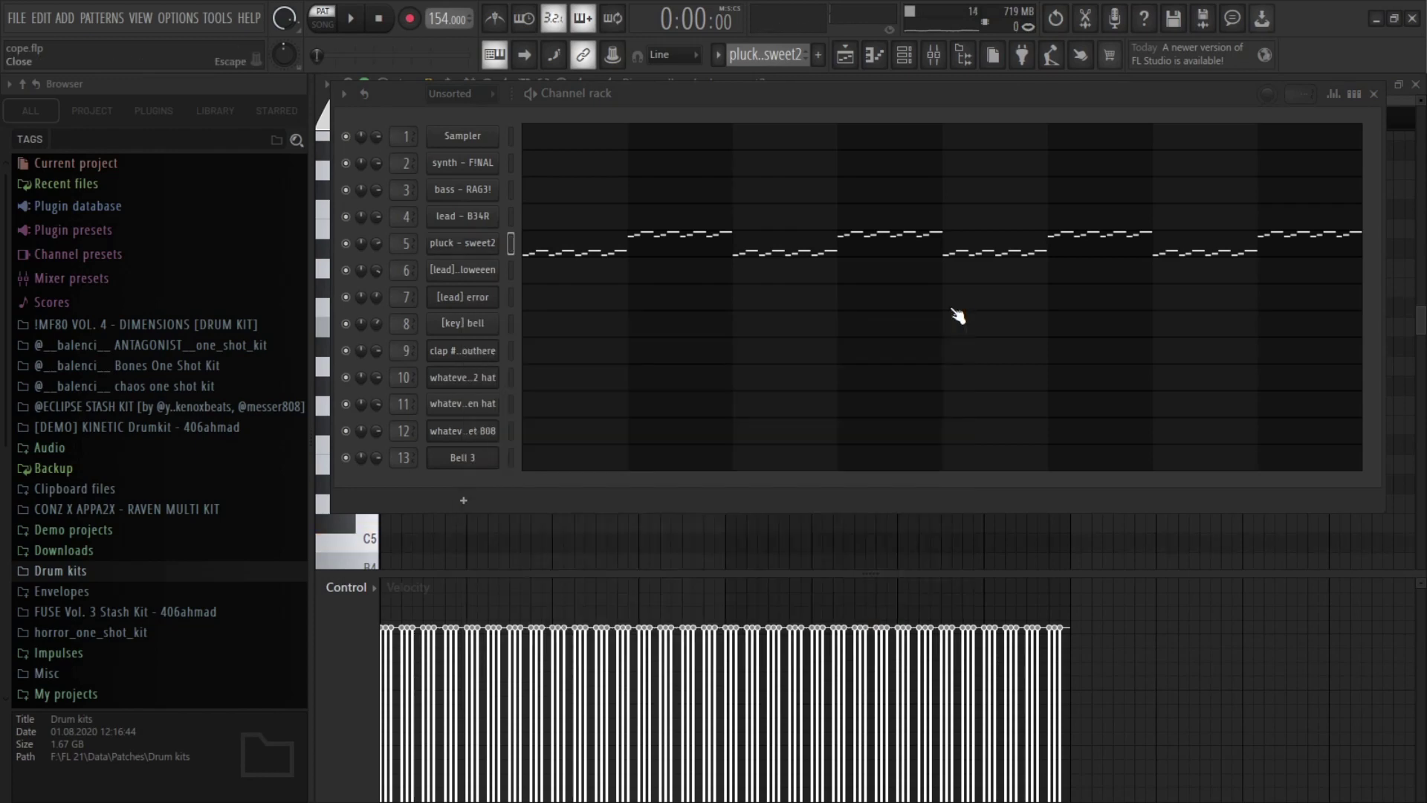
Step: Inspect the Portal plugin on the pluck - sweet2 mixer track, including its grain controls, effects and master settings
key("F9")
left_click(1300, 143)
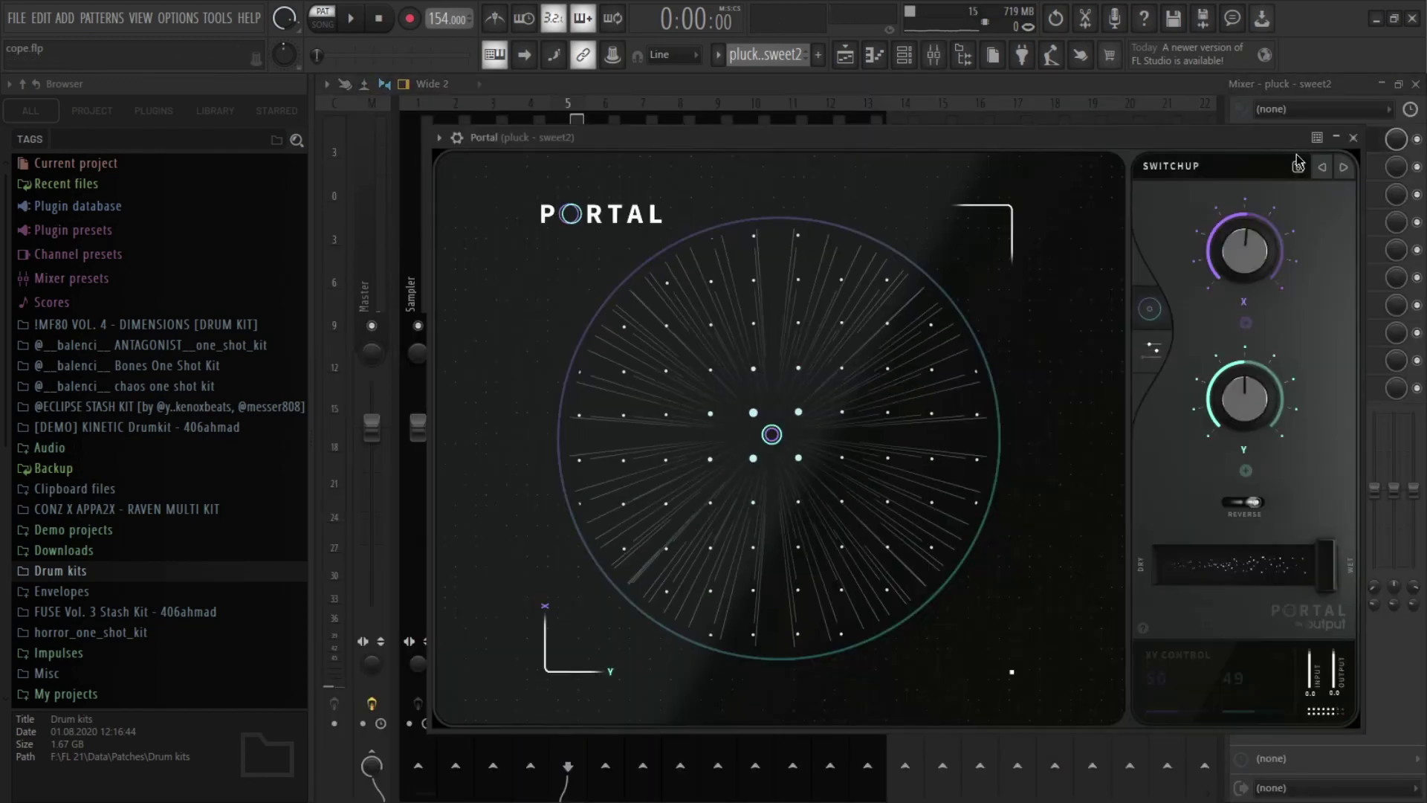
left_click(1152, 350)
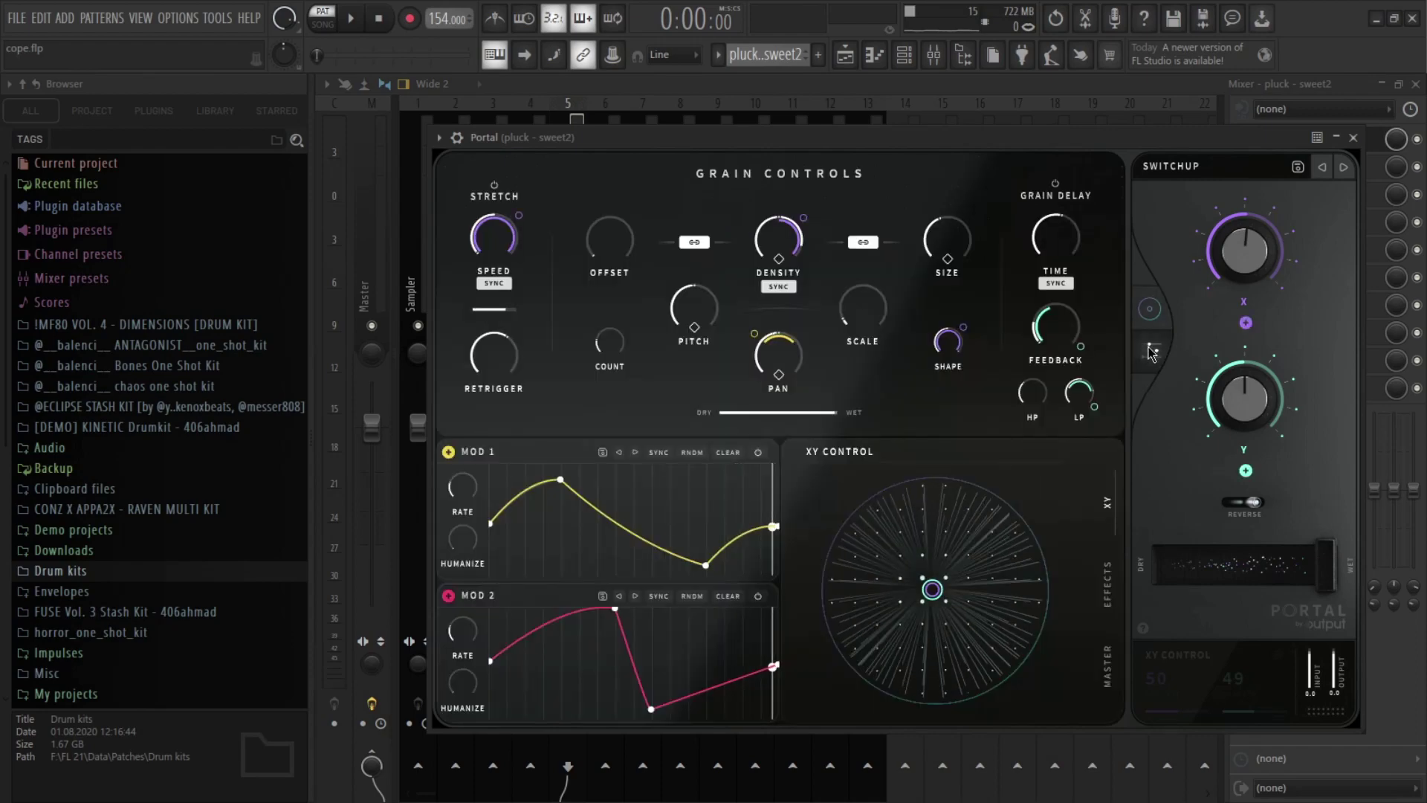
left_click(1108, 591)
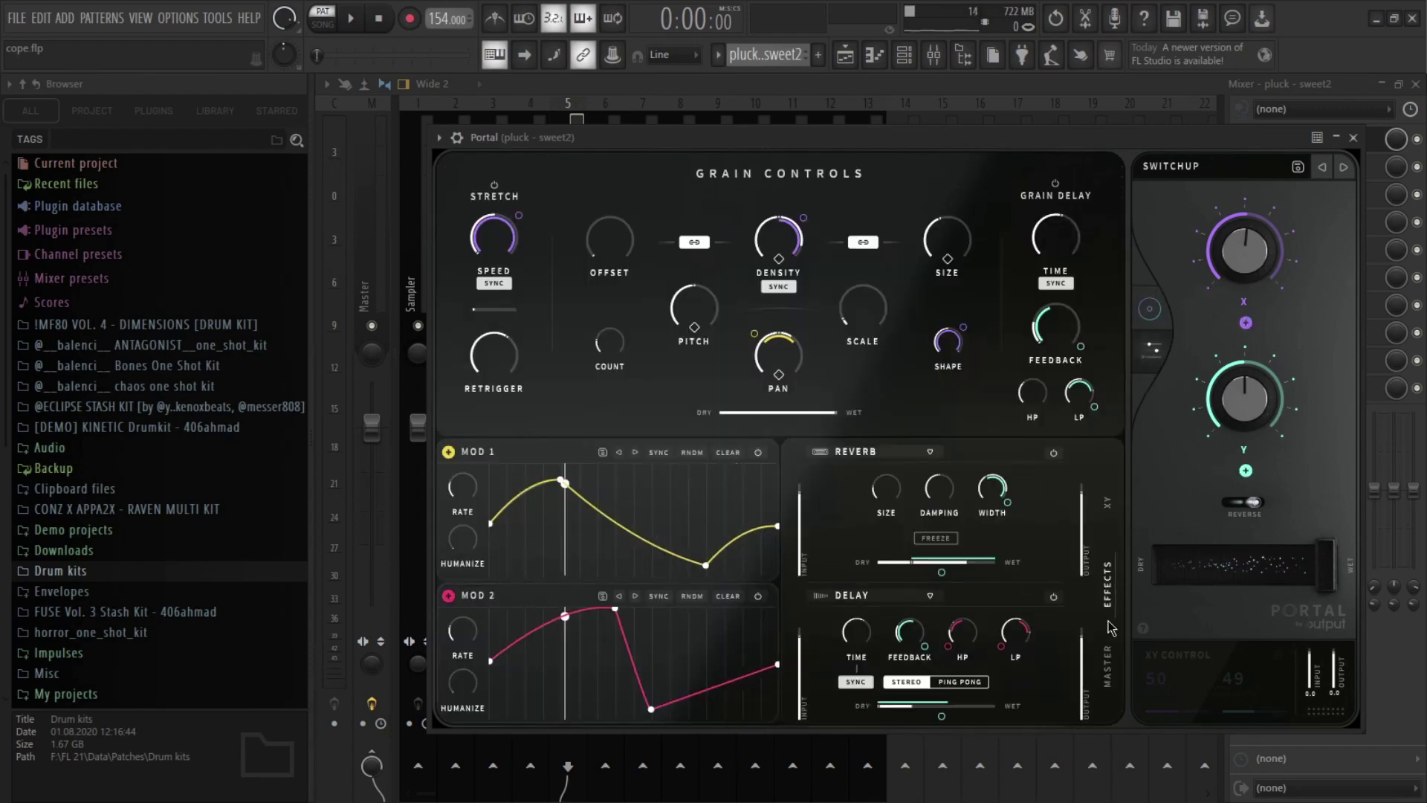
left_click(1109, 667)
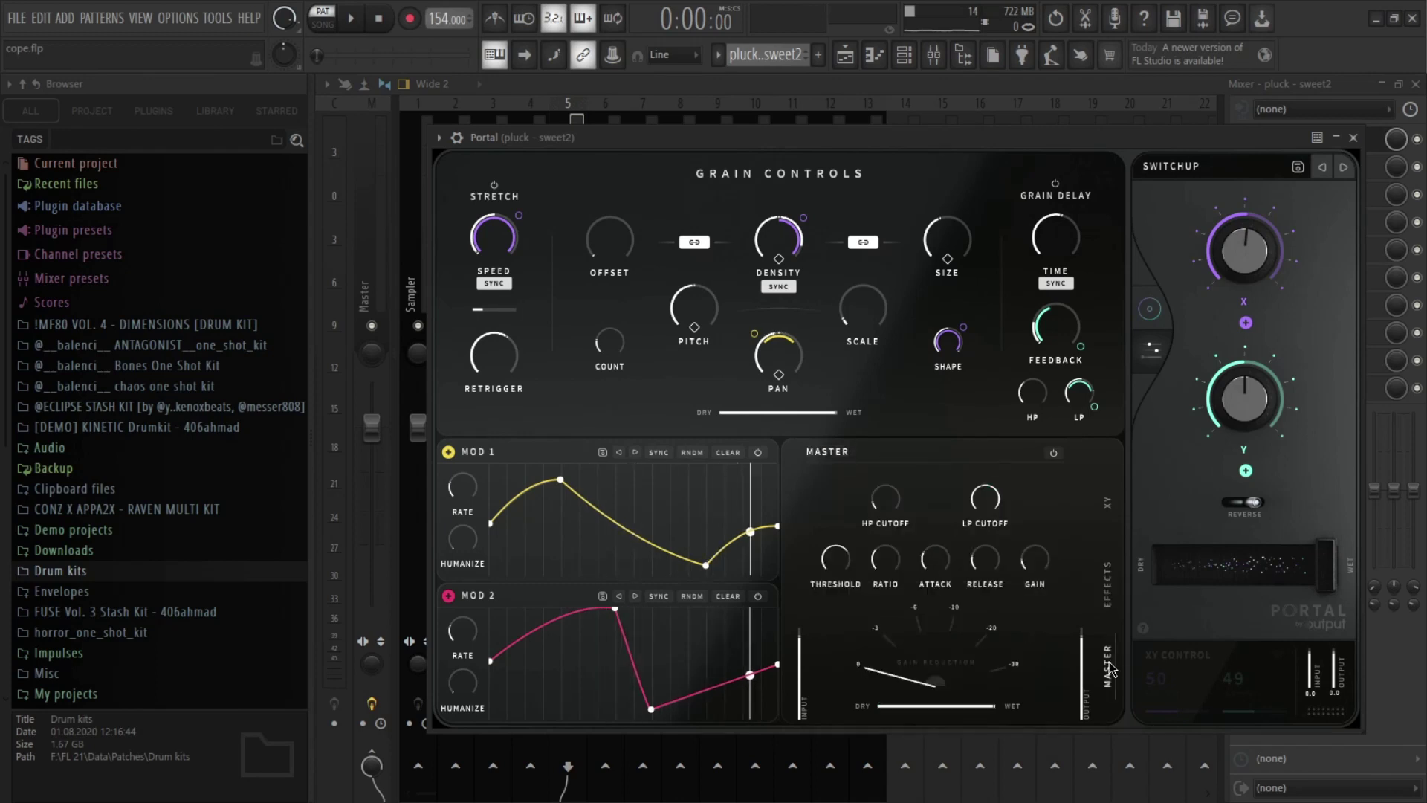
left_click(1354, 138)
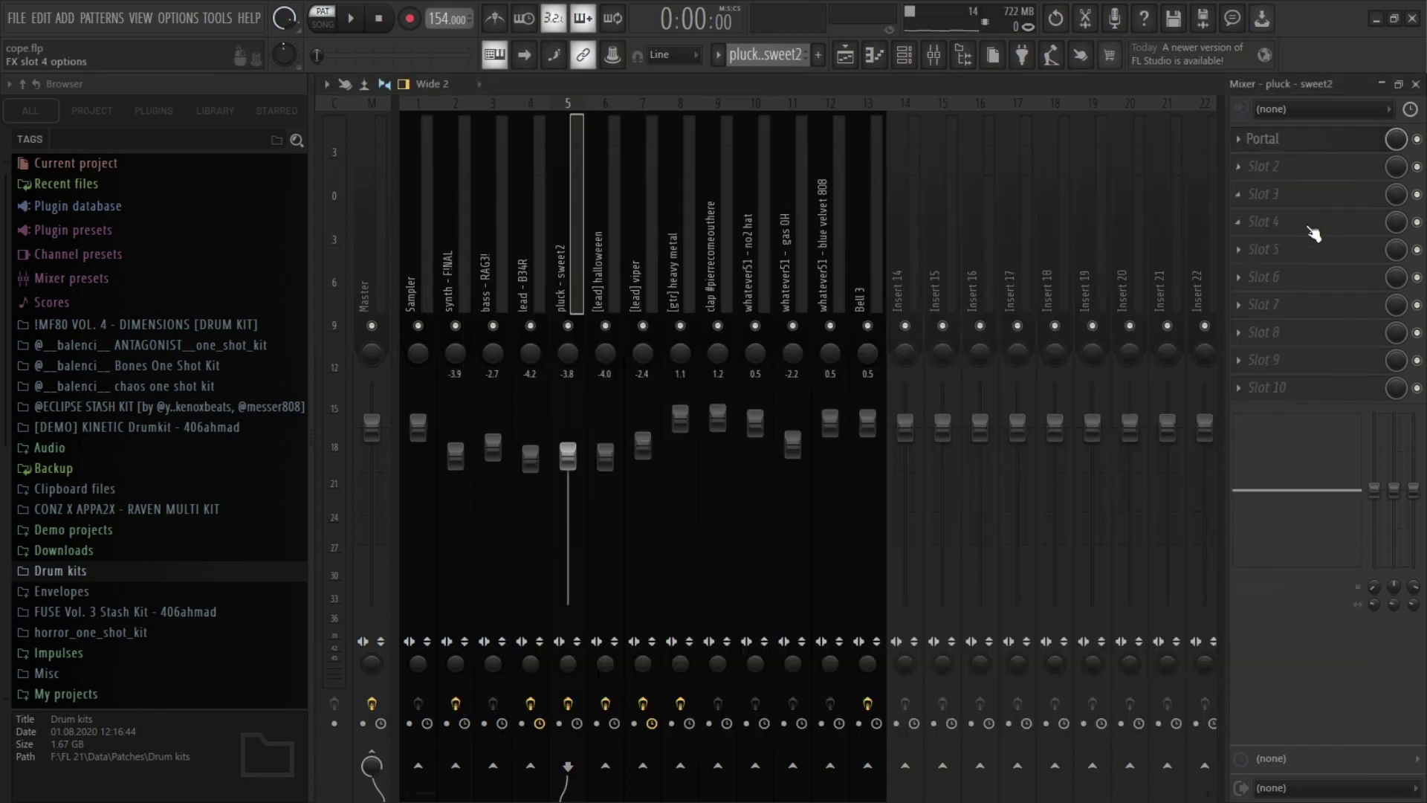
Step: Switch to the [lead] halloweeen pattern, show its melody in the piano roll and play it back
key("F6")
scroll(783, 59, "down", 1)
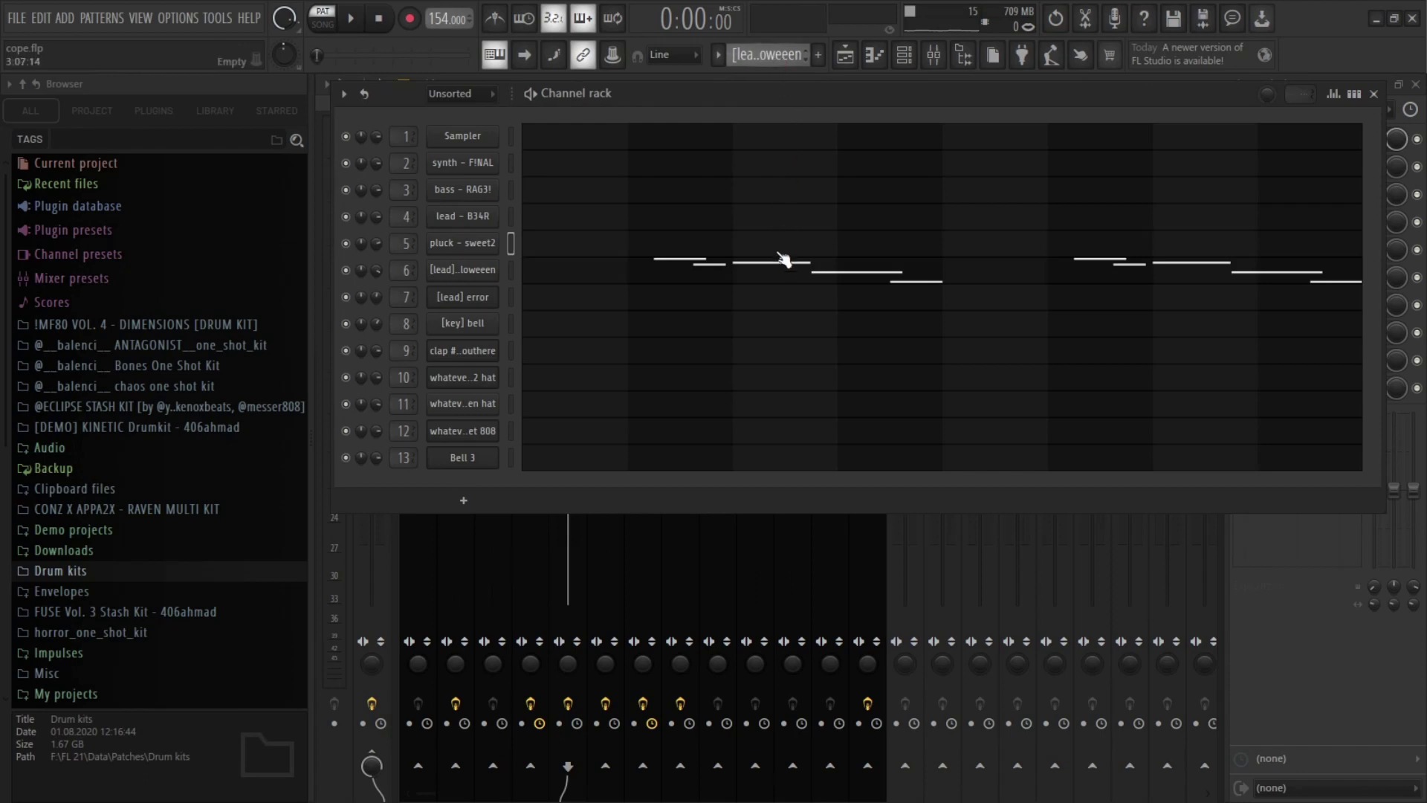
left_click(784, 274)
scroll(784, 273, "up", 4)
key("space")
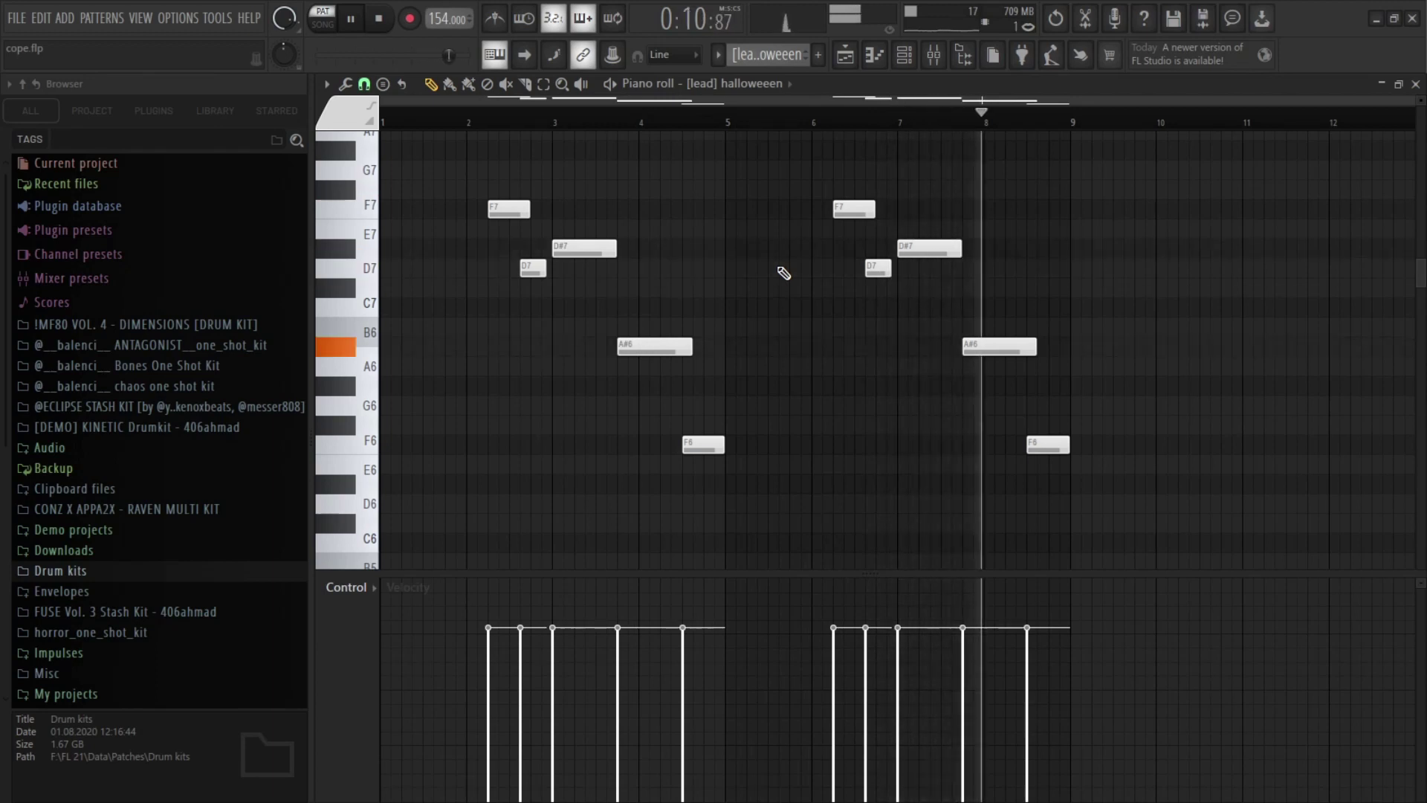
key("space")
Step: Review the sampler settings of the [lead] halloweeen channel and bring up its mixer track's effect chain
key("F6")
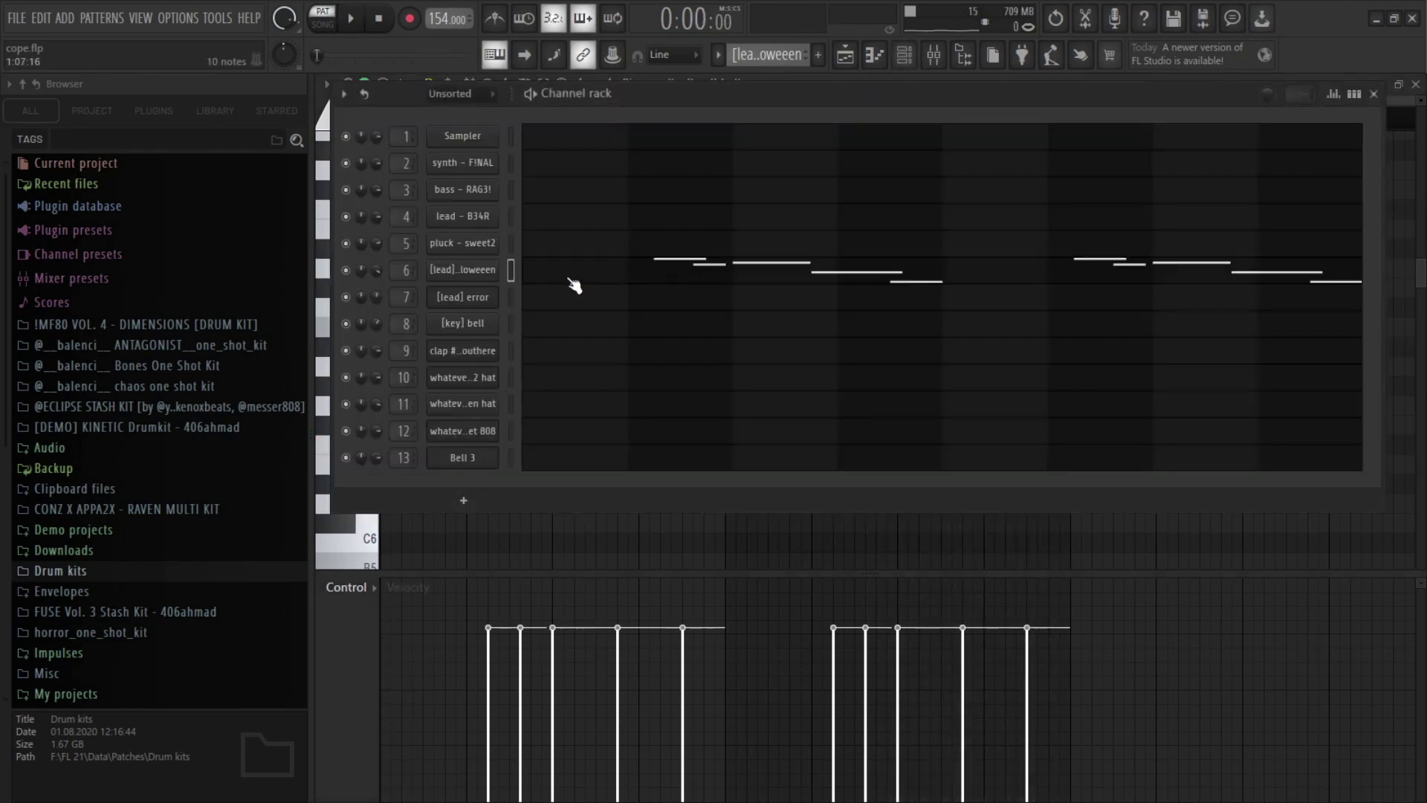
left_click(461, 271)
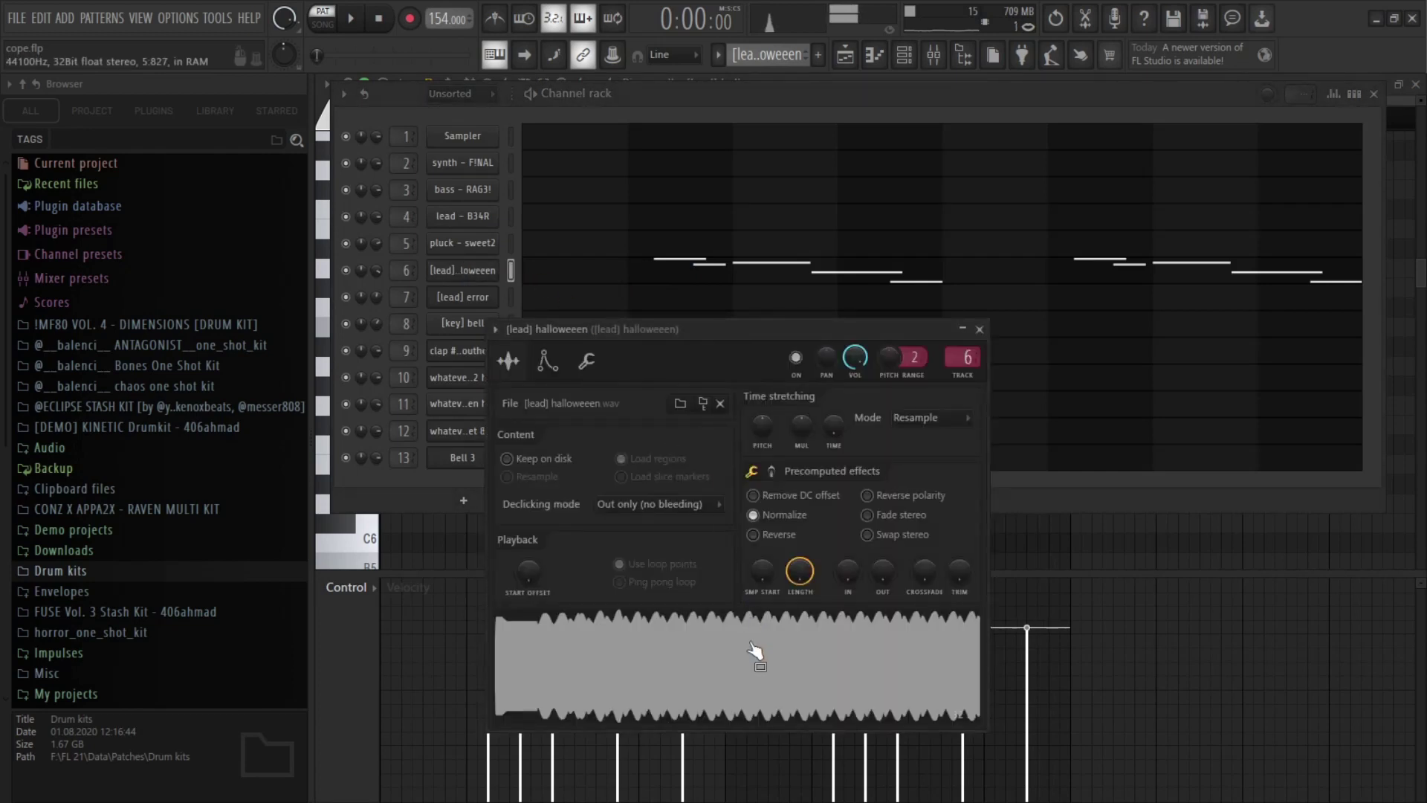
left_click(979, 330)
key("F9")
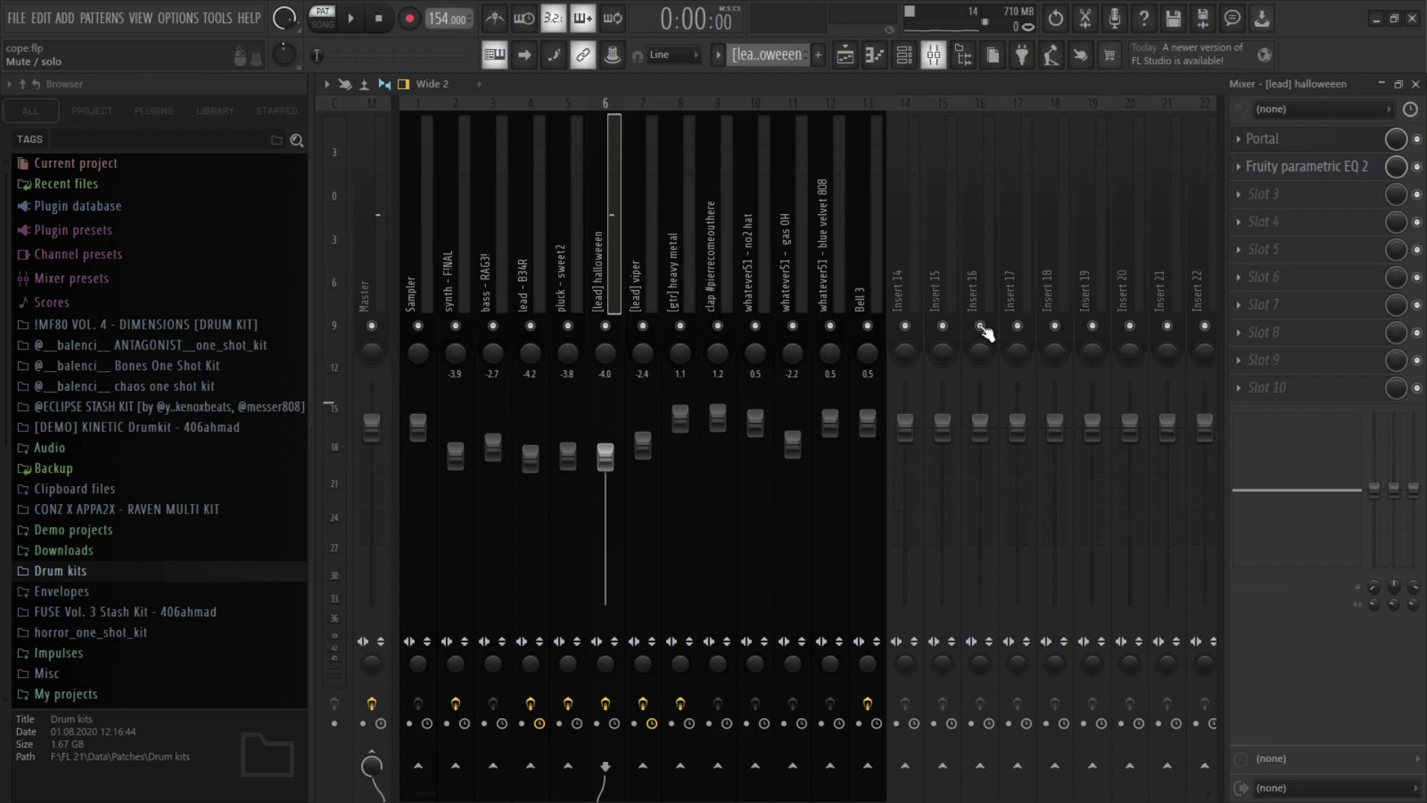
Step: Inspect the Portal plugin on the [lead] halloweeen mixer track, including its grain controls, effects and master settings
left_click(1307, 140)
left_click(1171, 364)
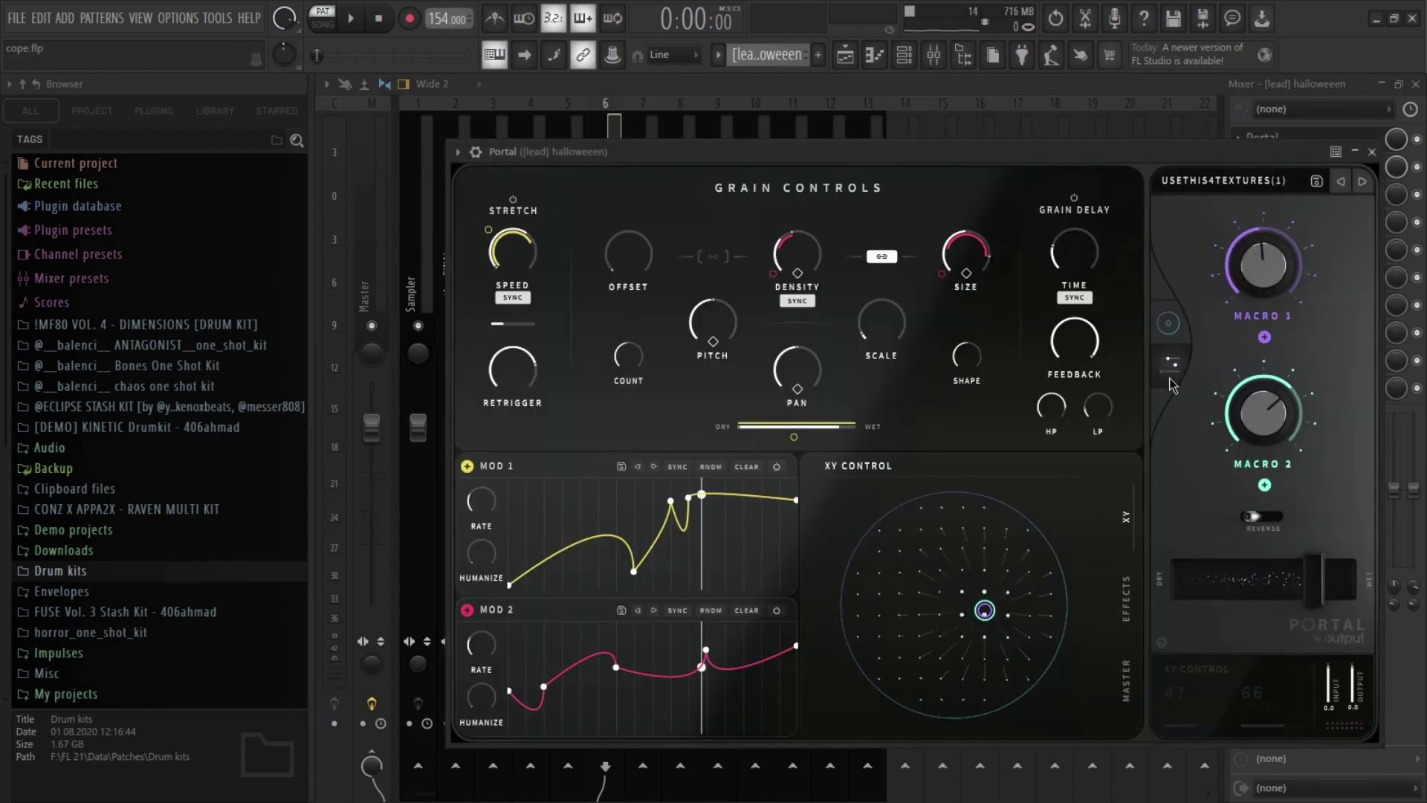
left_click(1128, 595)
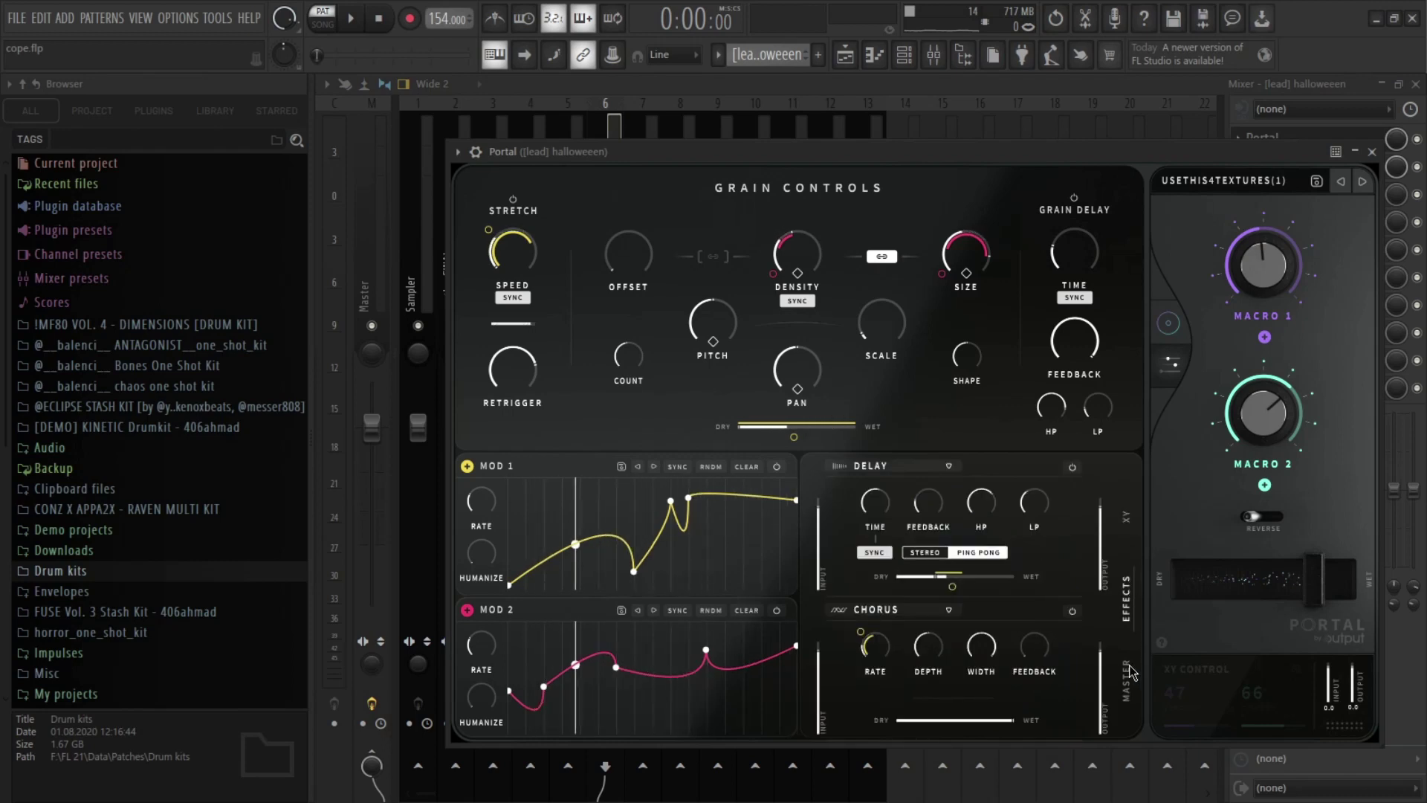
left_click(1128, 678)
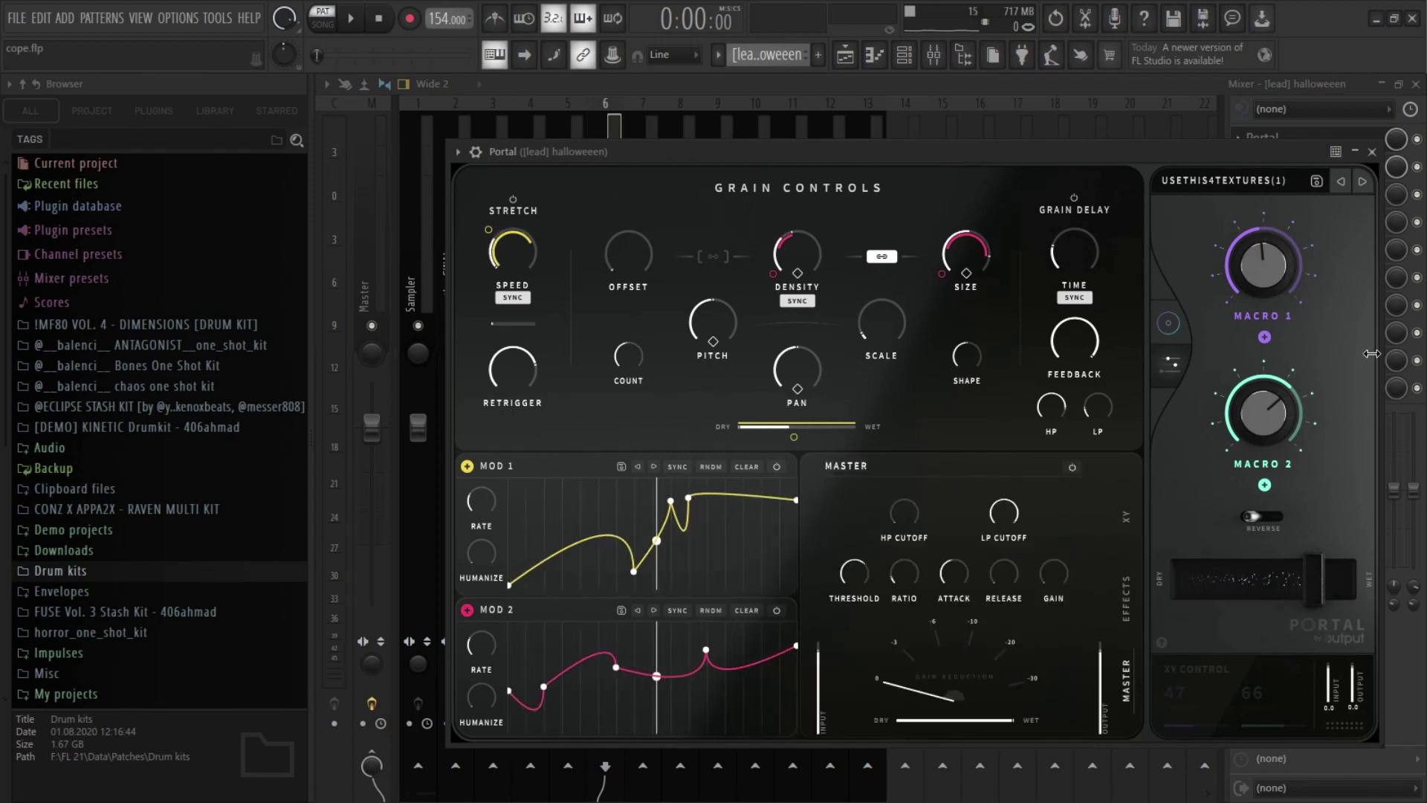
left_click(1373, 152)
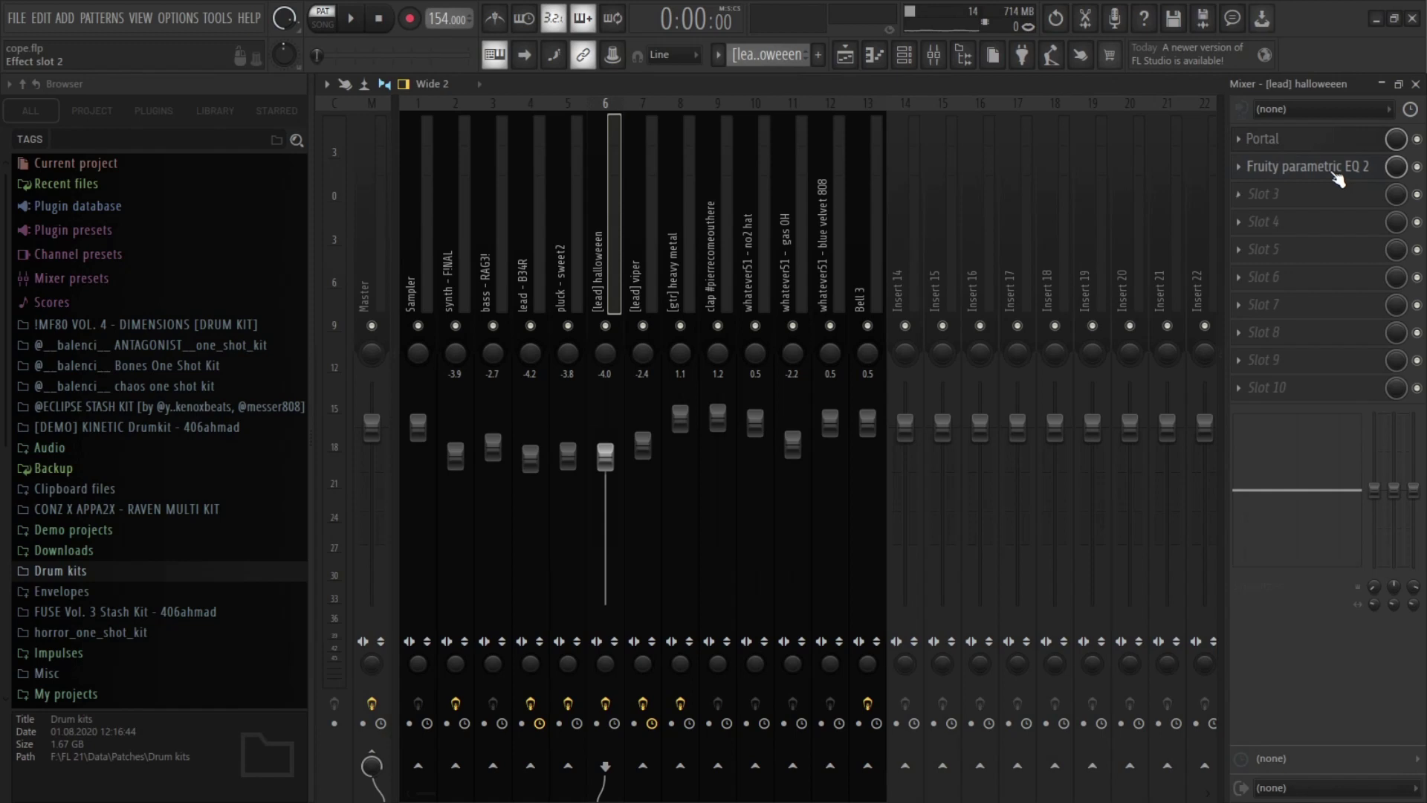
Step: Examine the Fruity parametric EQ 2 curve on the [lead] halloweeen mixer track
left_click(1336, 172)
left_click_drag(959, 333, 926, 184)
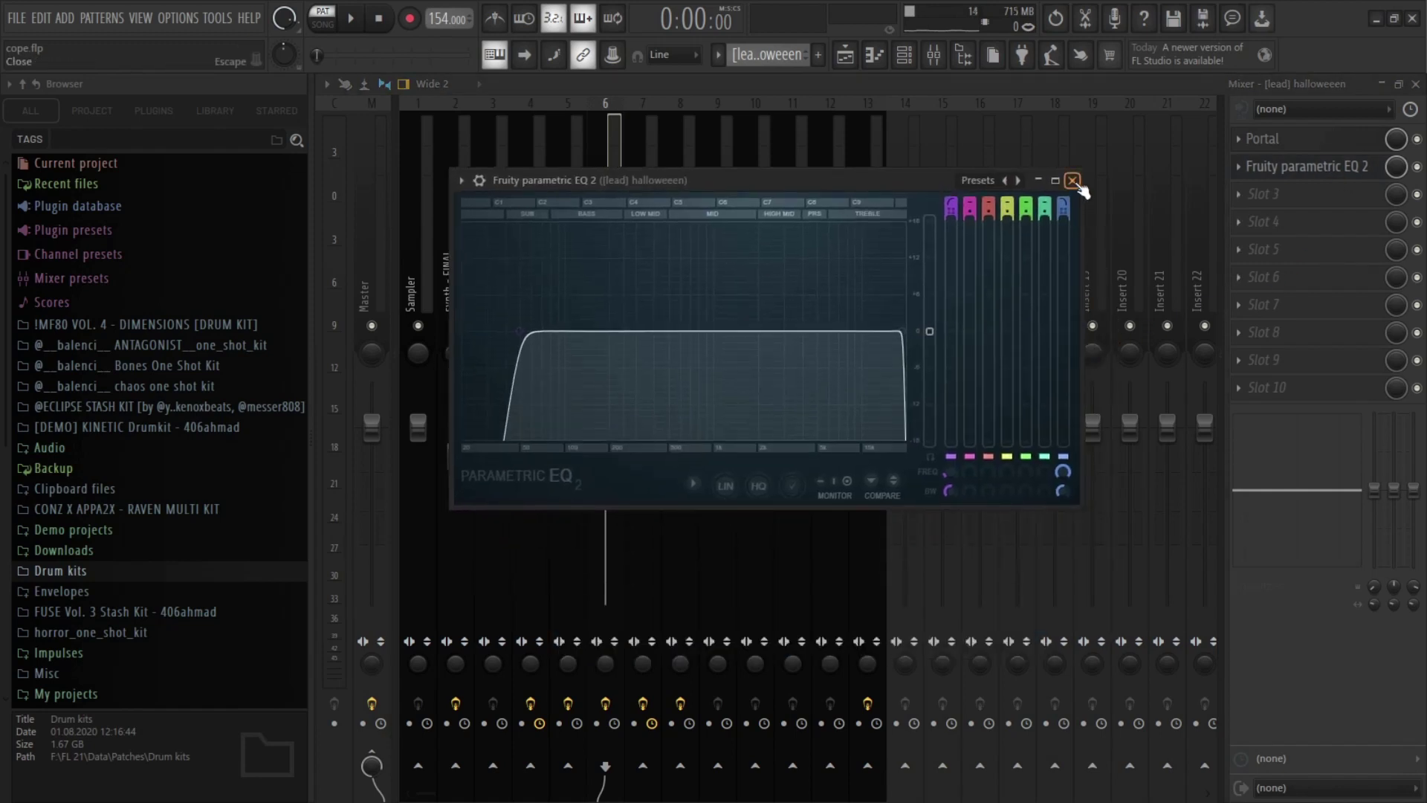
left_click(1073, 181)
Step: Switch to the [lead] error pattern, show its melody in the piano roll and play it back
key("F6")
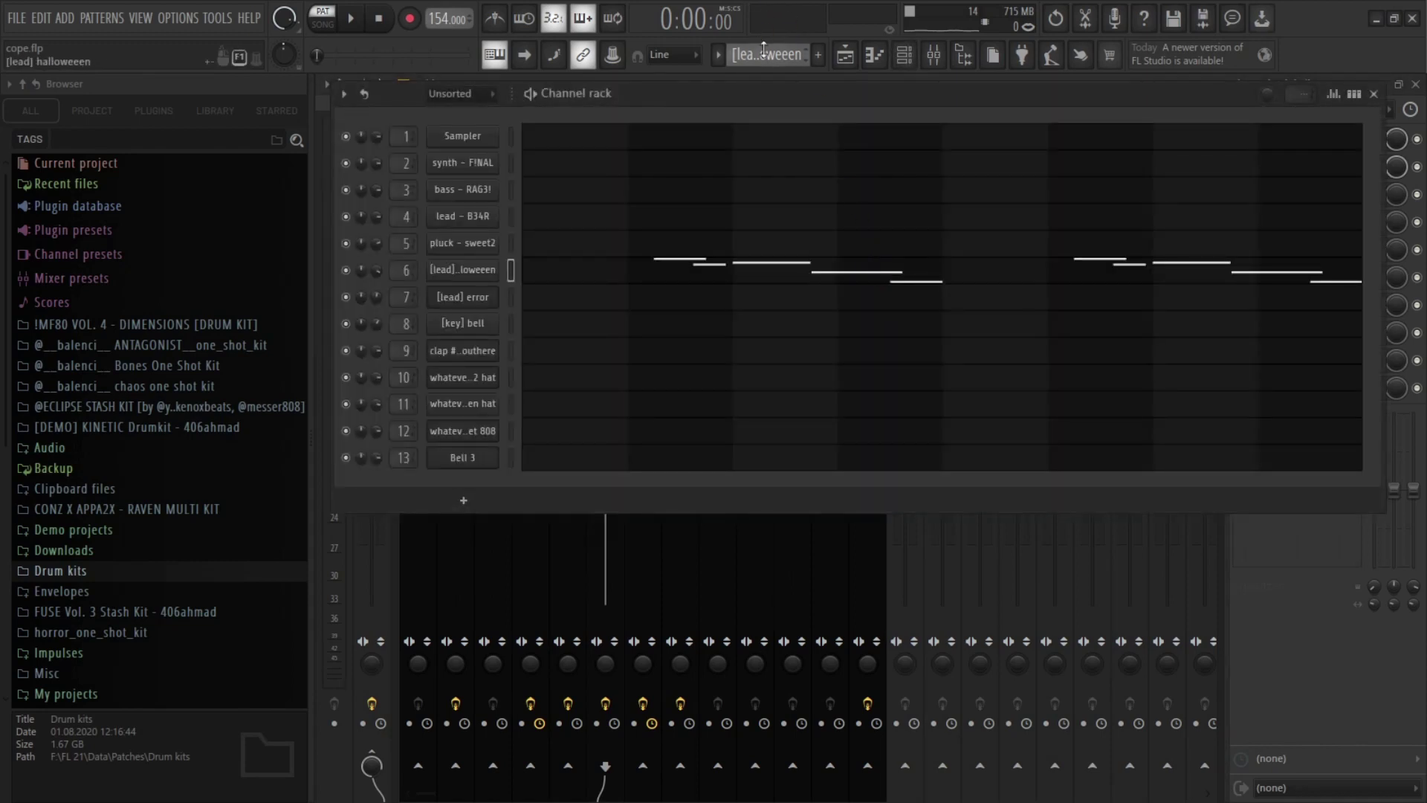
scroll(764, 52, "down", 1)
left_click(786, 298)
key("space")
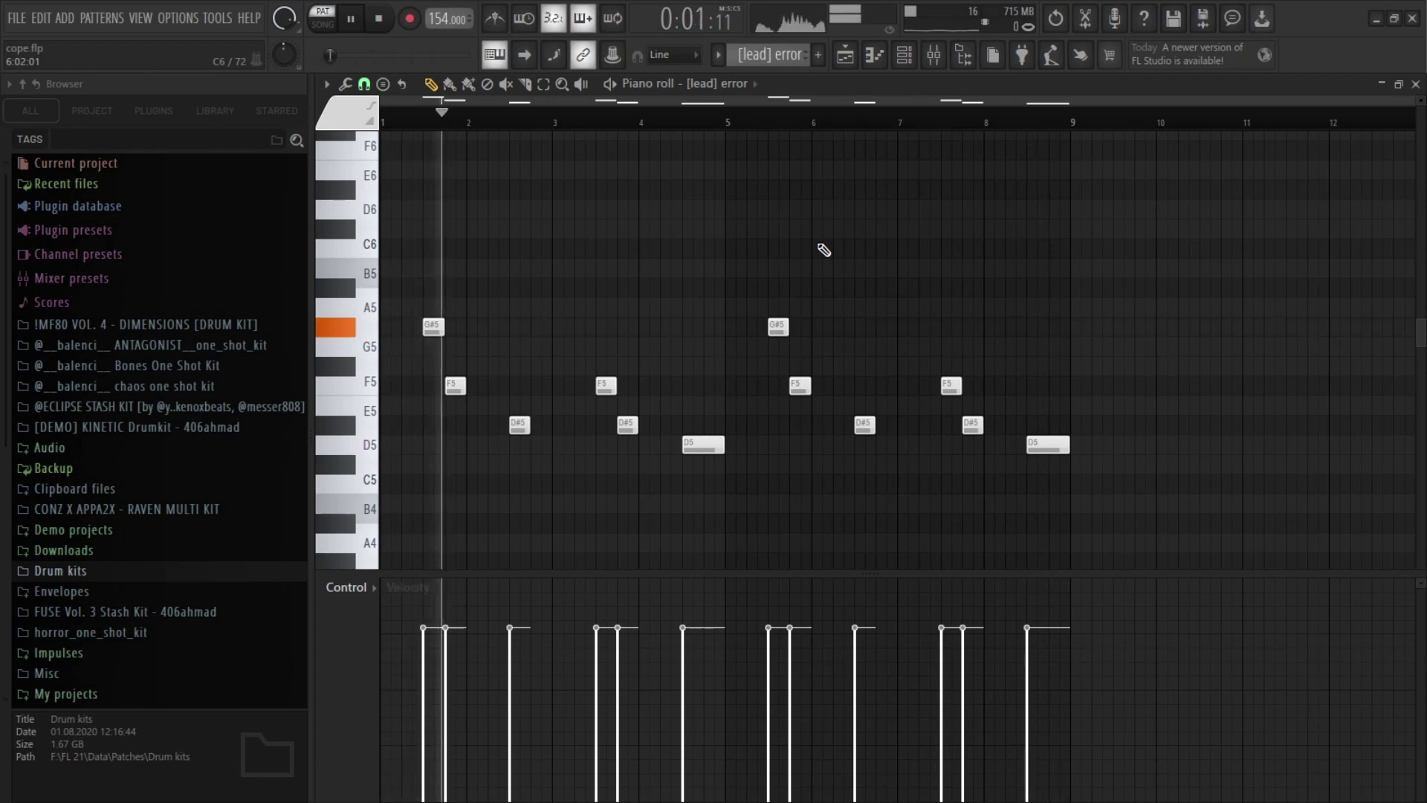
key("space")
Step: Review the volume envelope, sampler settings and waveform of the [lead] error channel
key("F6")
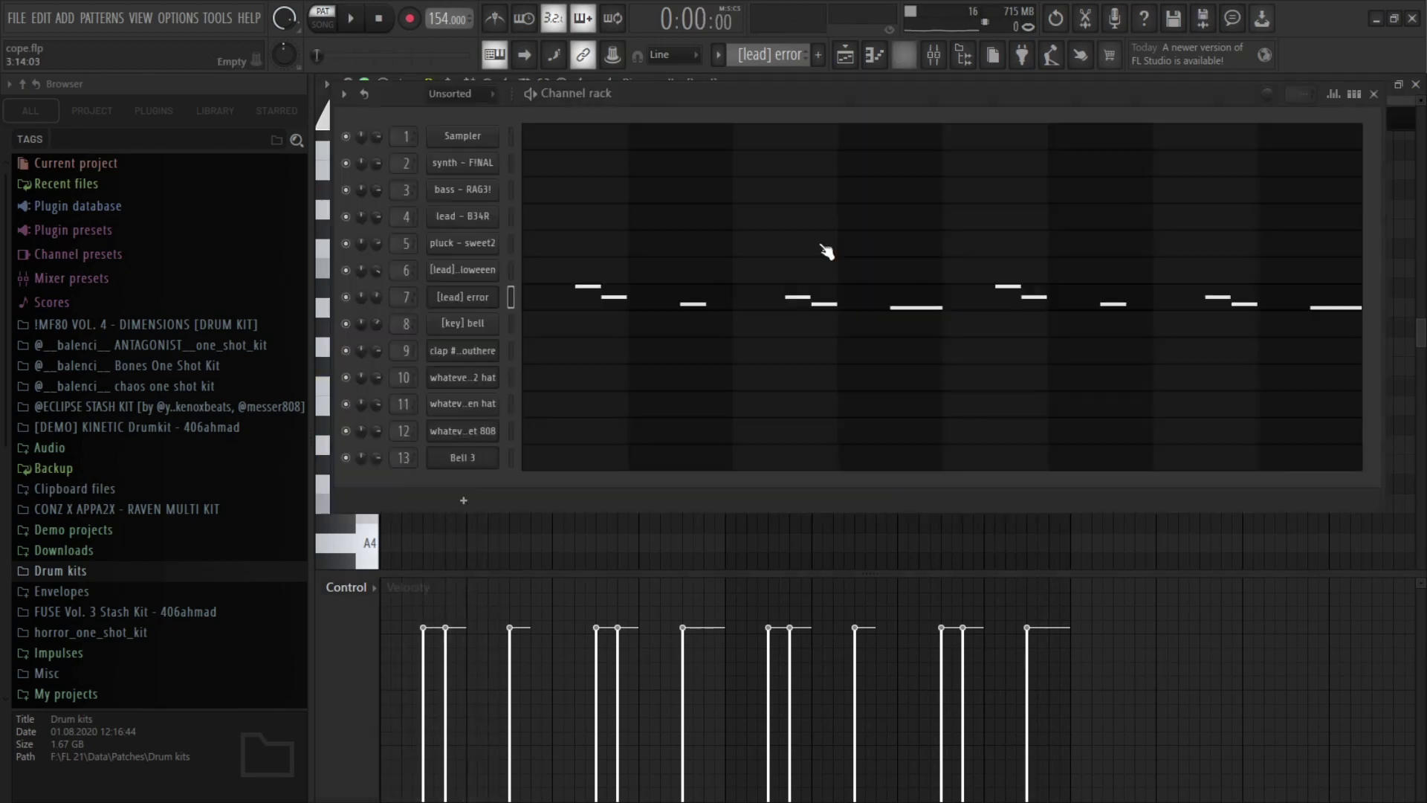
left_click(461, 297)
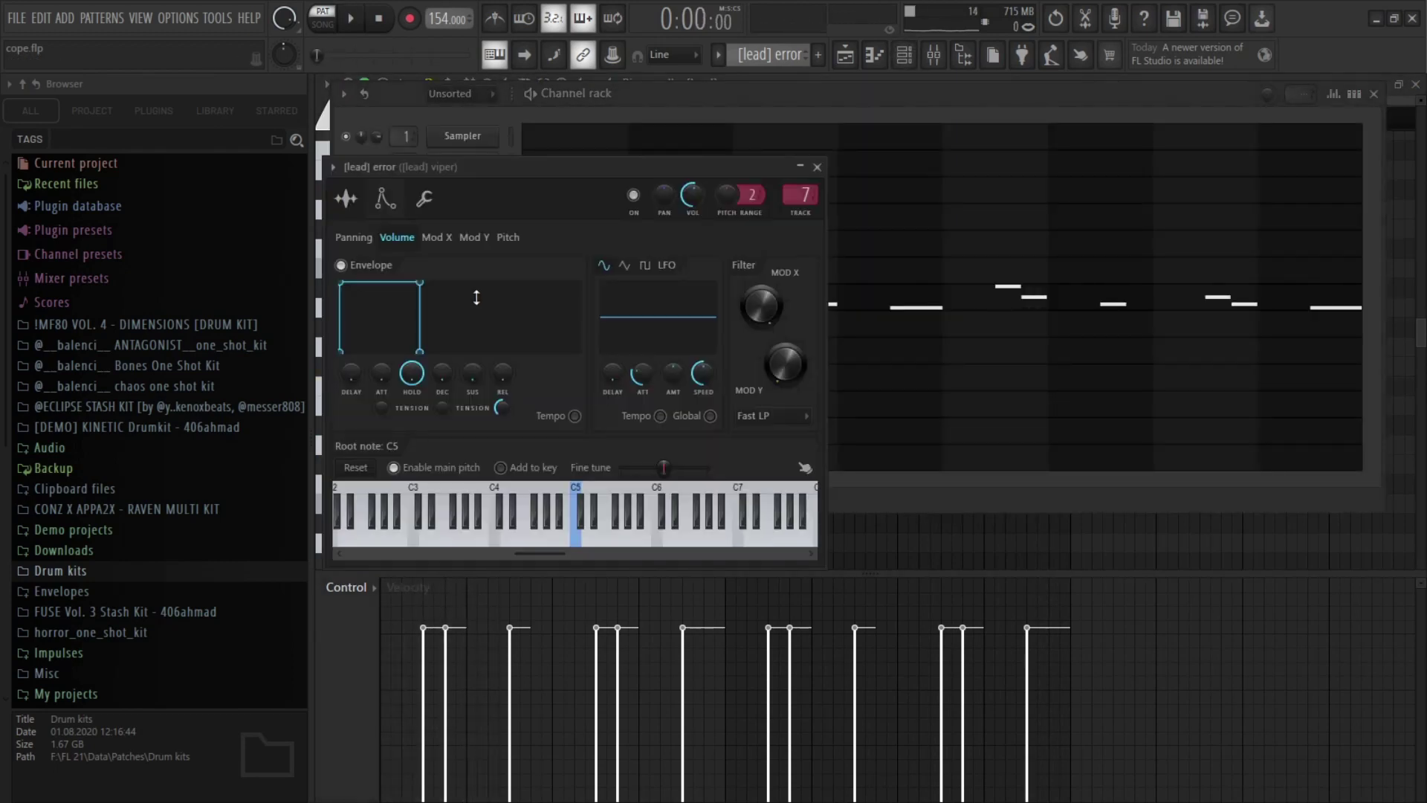
left_click(368, 202)
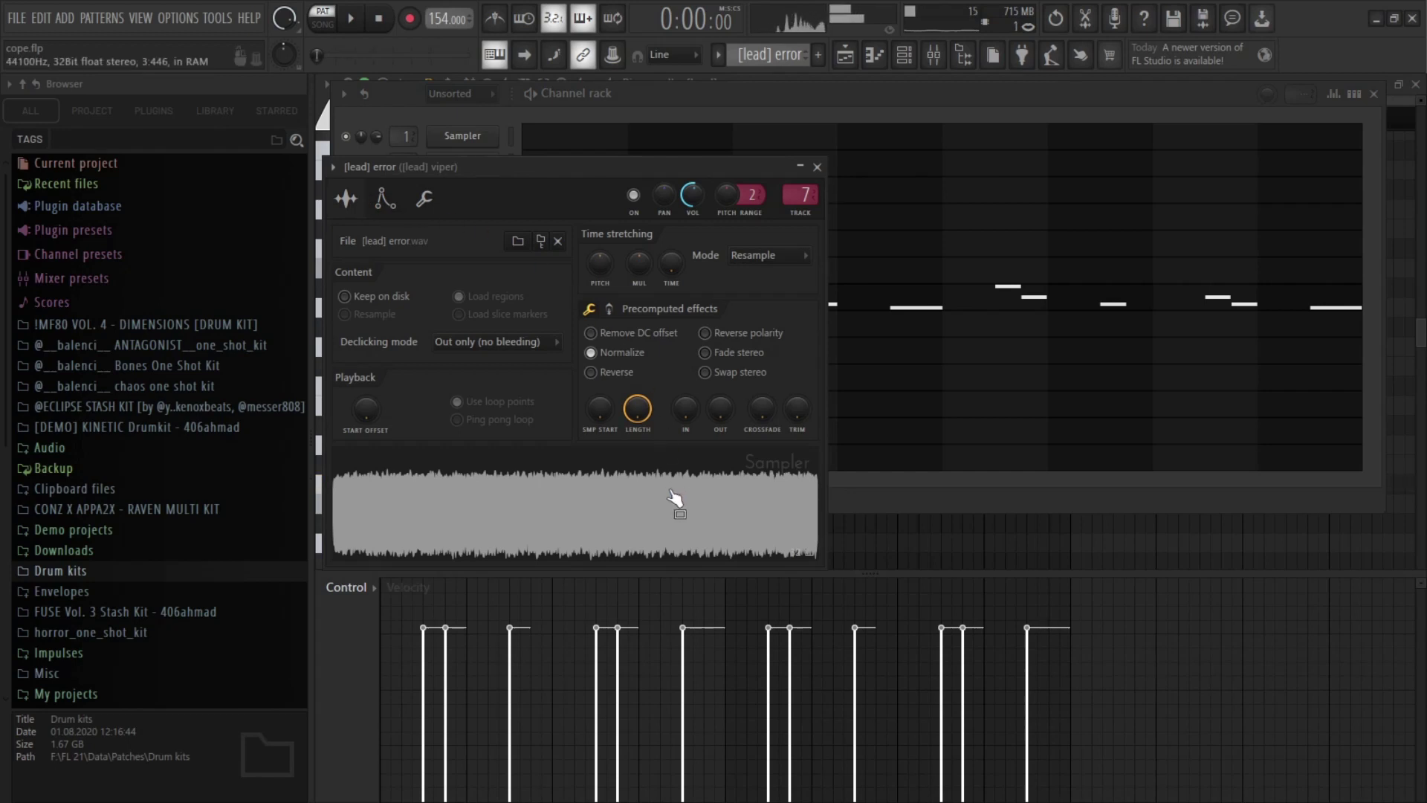
left_click(818, 168)
Step: Bring up the [lead] viper mixer track's effect chain and examine its Gross Beat time preset
key("F9")
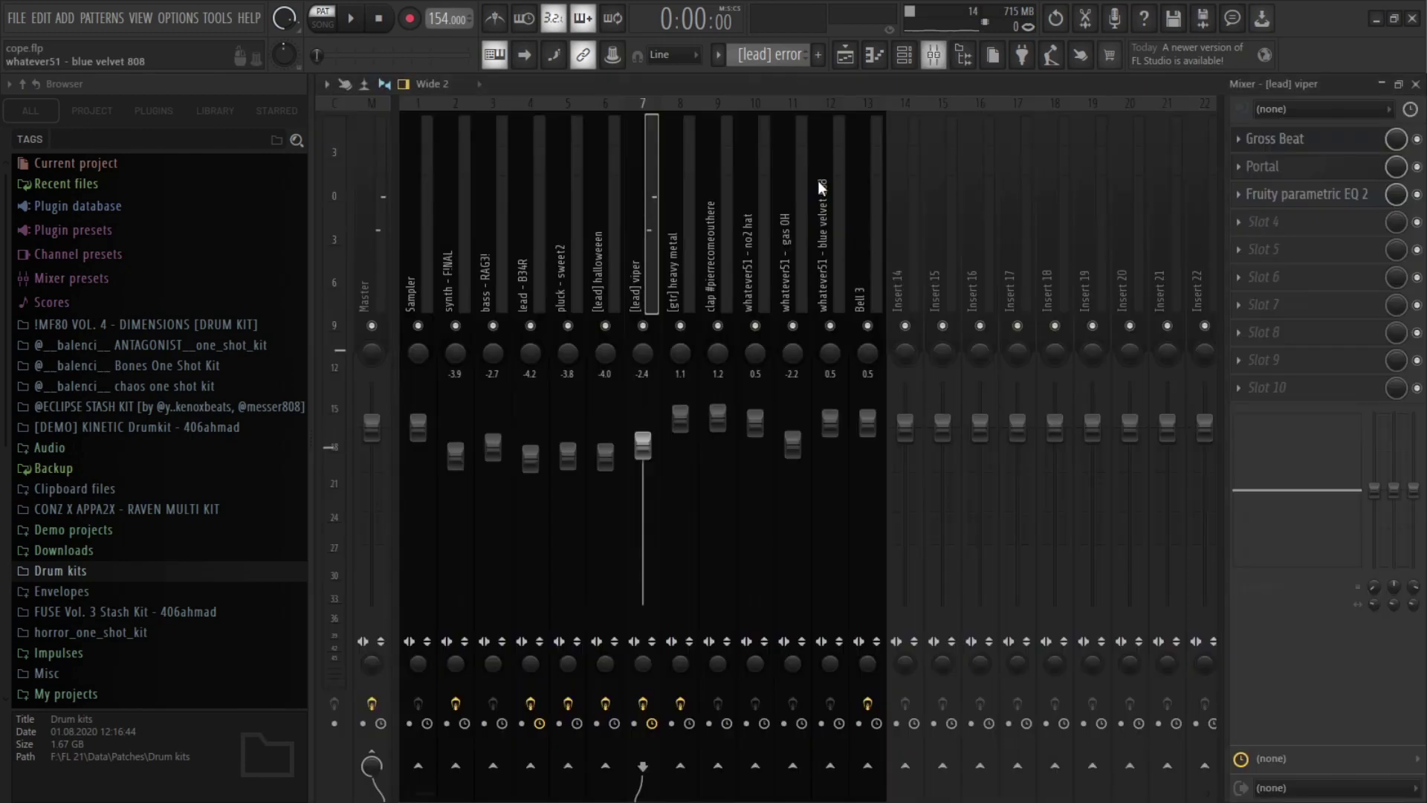
left_click(1273, 141)
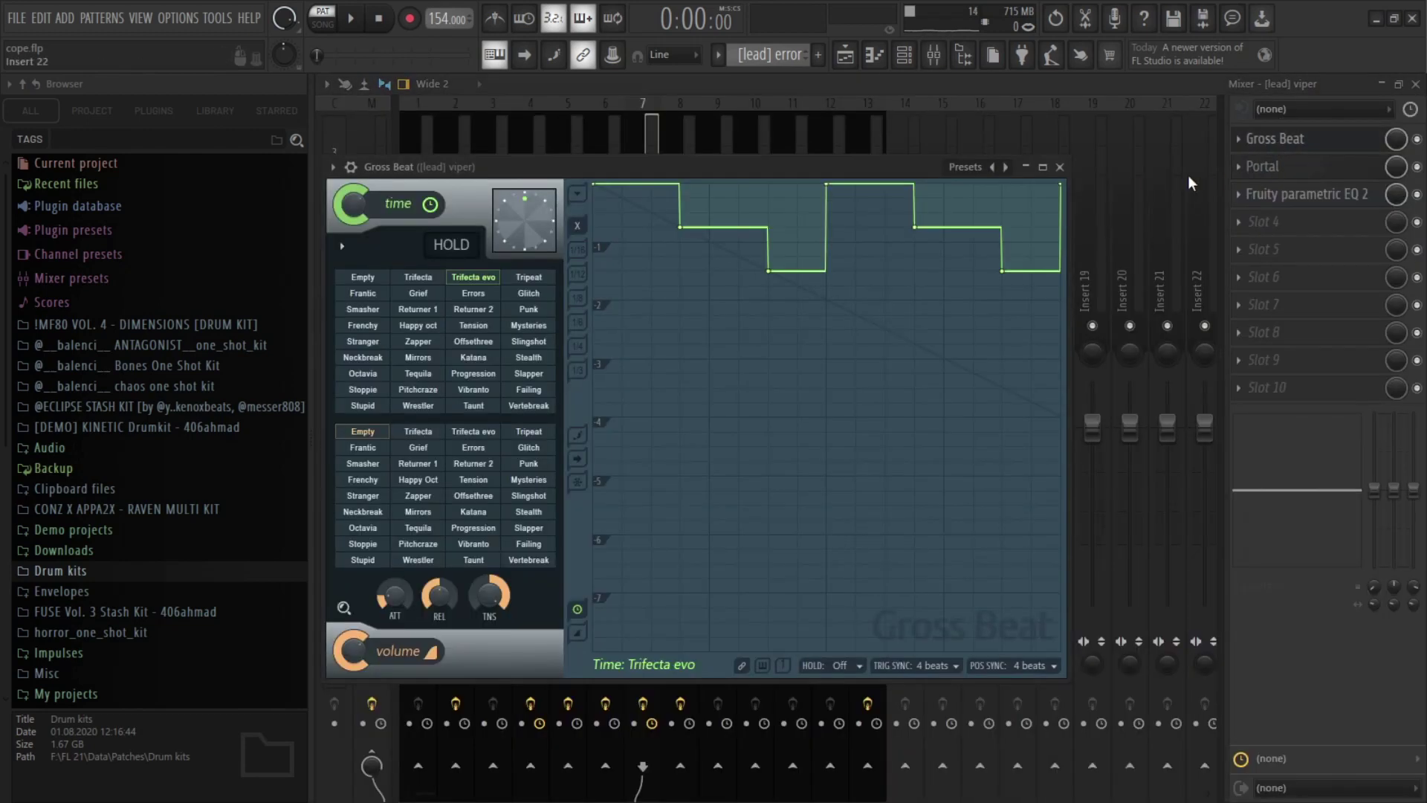
left_click(1062, 168)
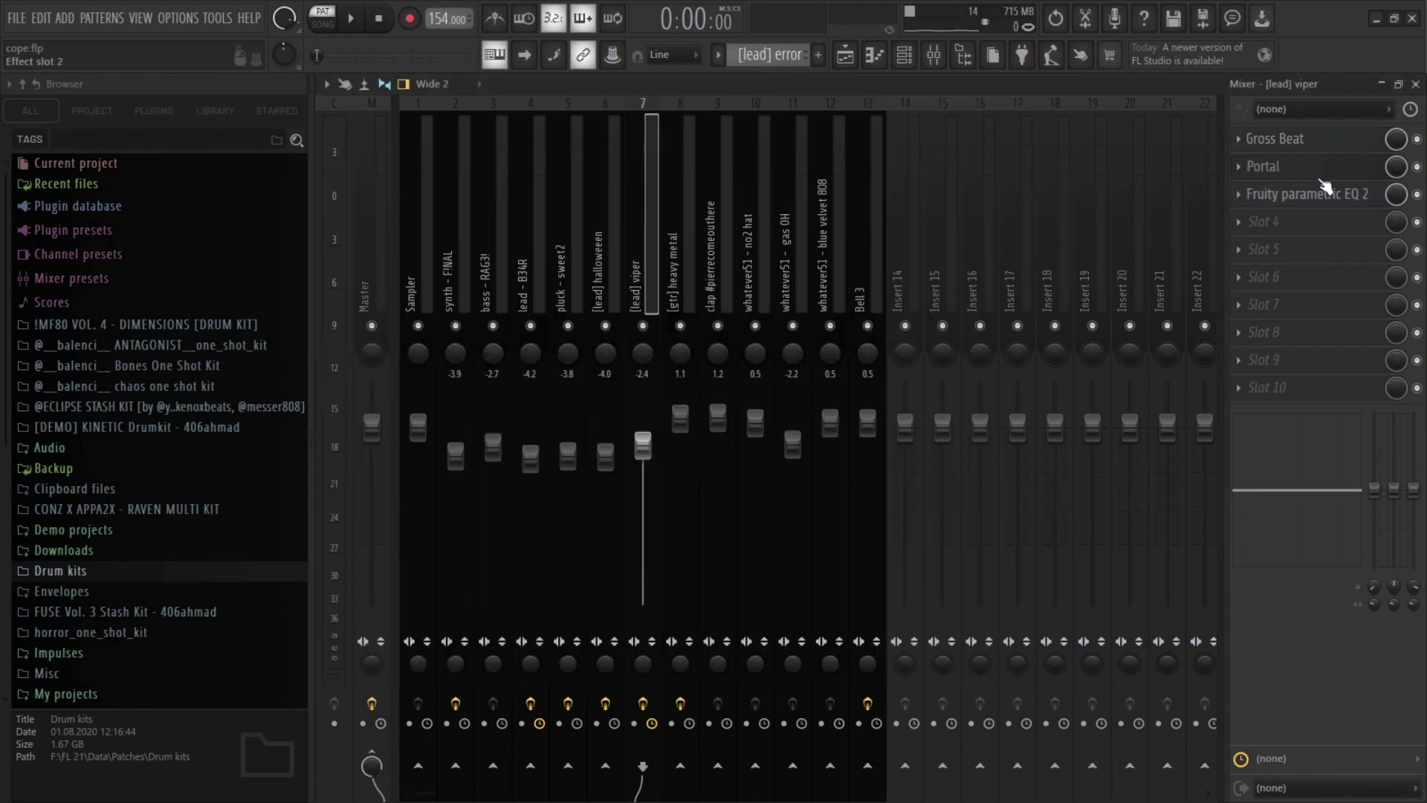
Step: Inspect the [lead] viper track's Portal grain controls, effects and master settings, along with its Fruity parametric EQ 2 curve
left_click(1318, 173)
left_click(1060, 412)
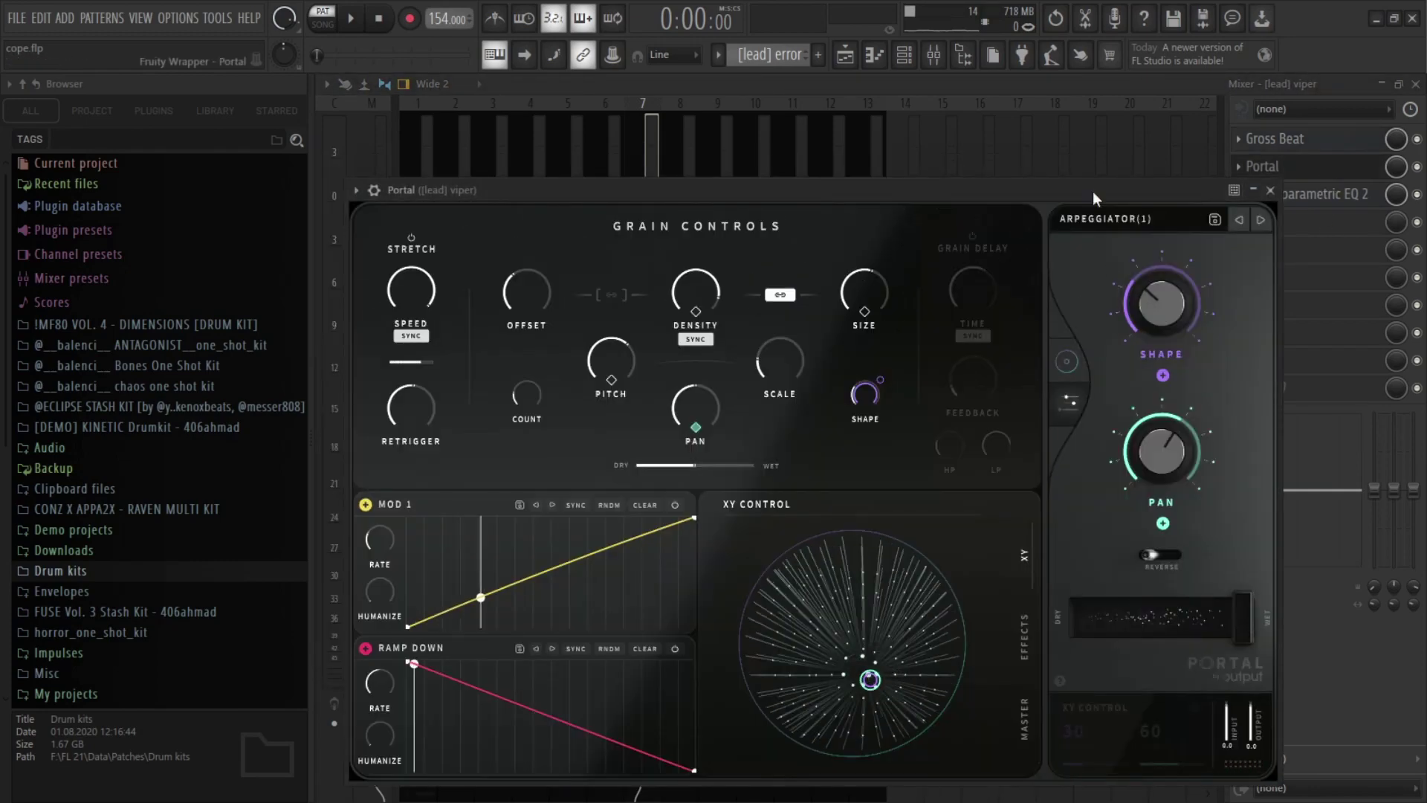
left_click_drag(1097, 187, 1098, 128)
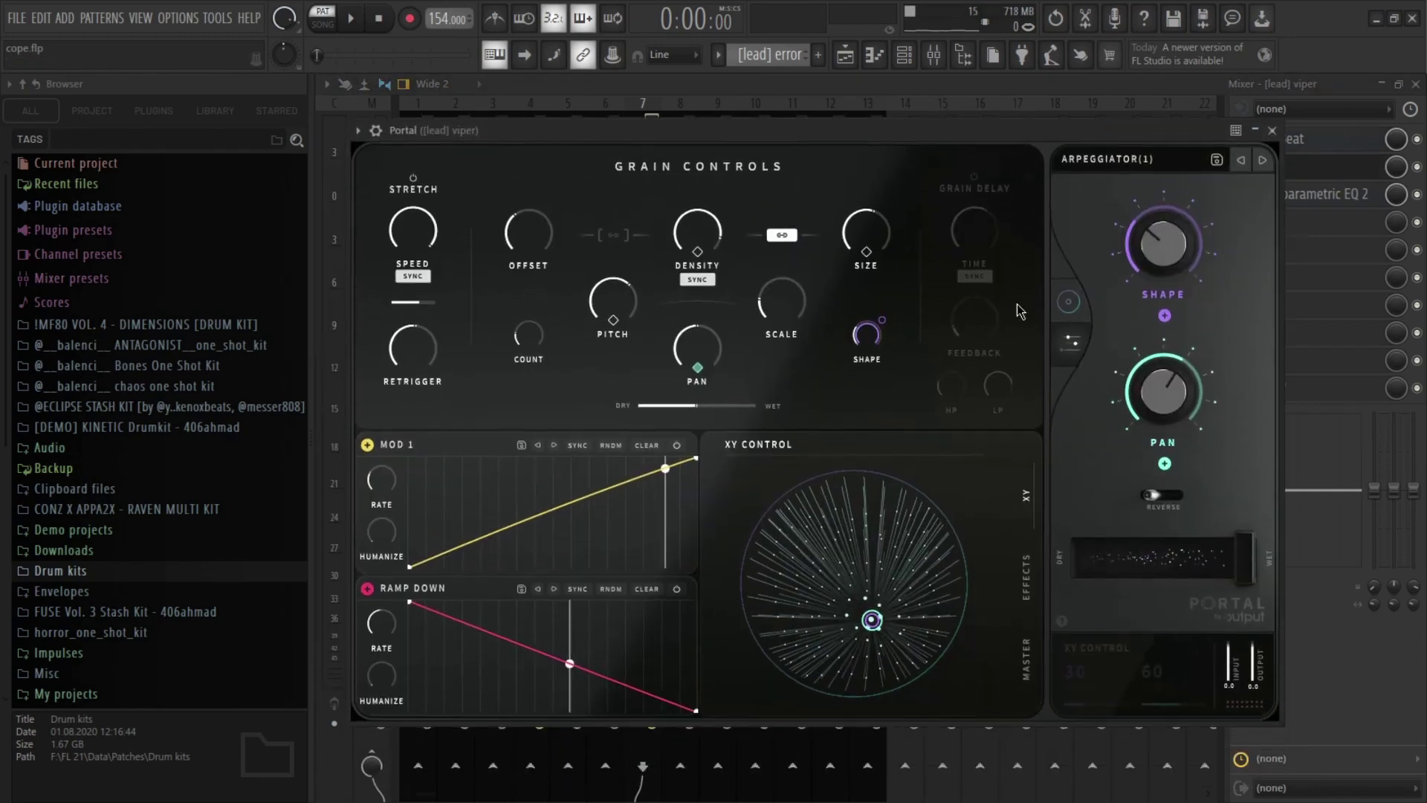
left_click(1028, 582)
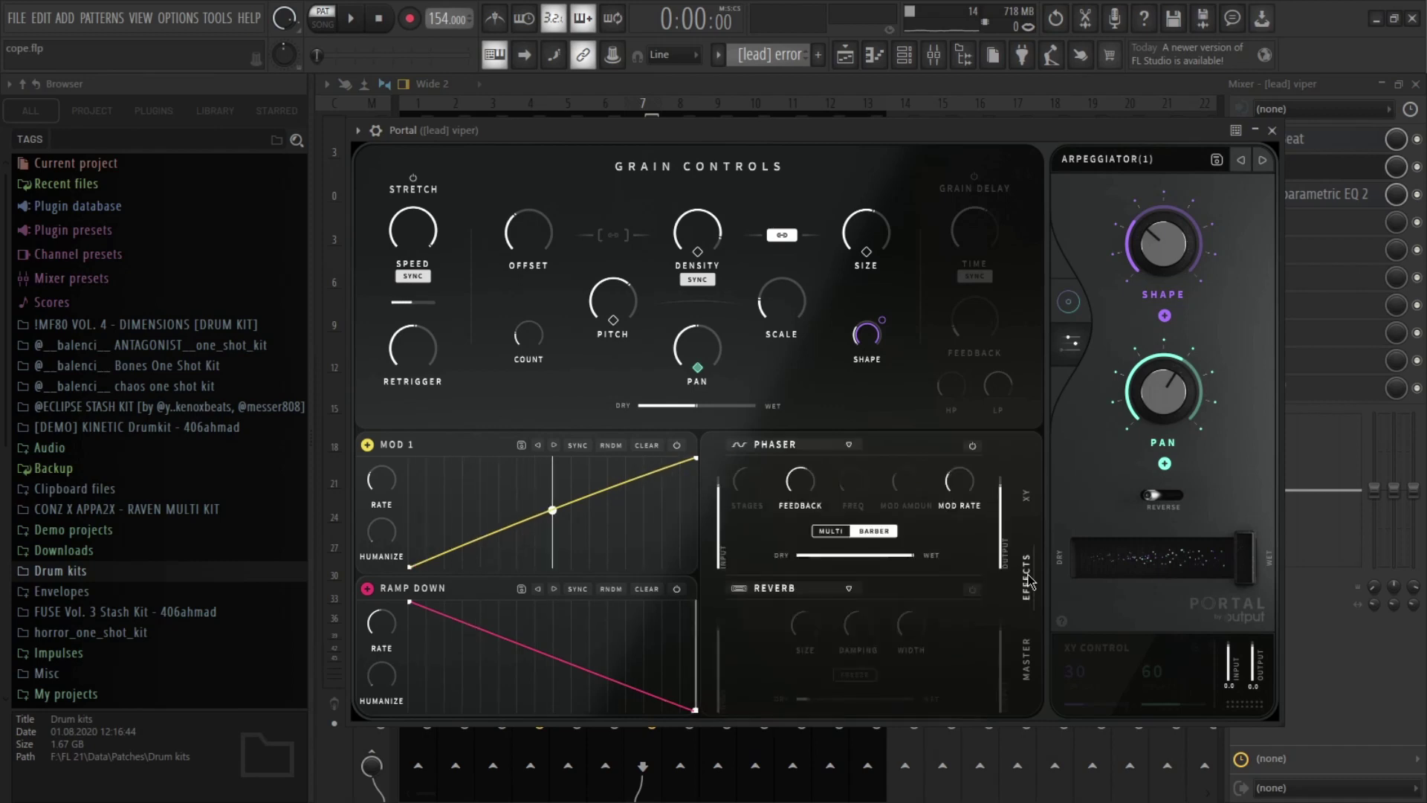
left_click(1028, 654)
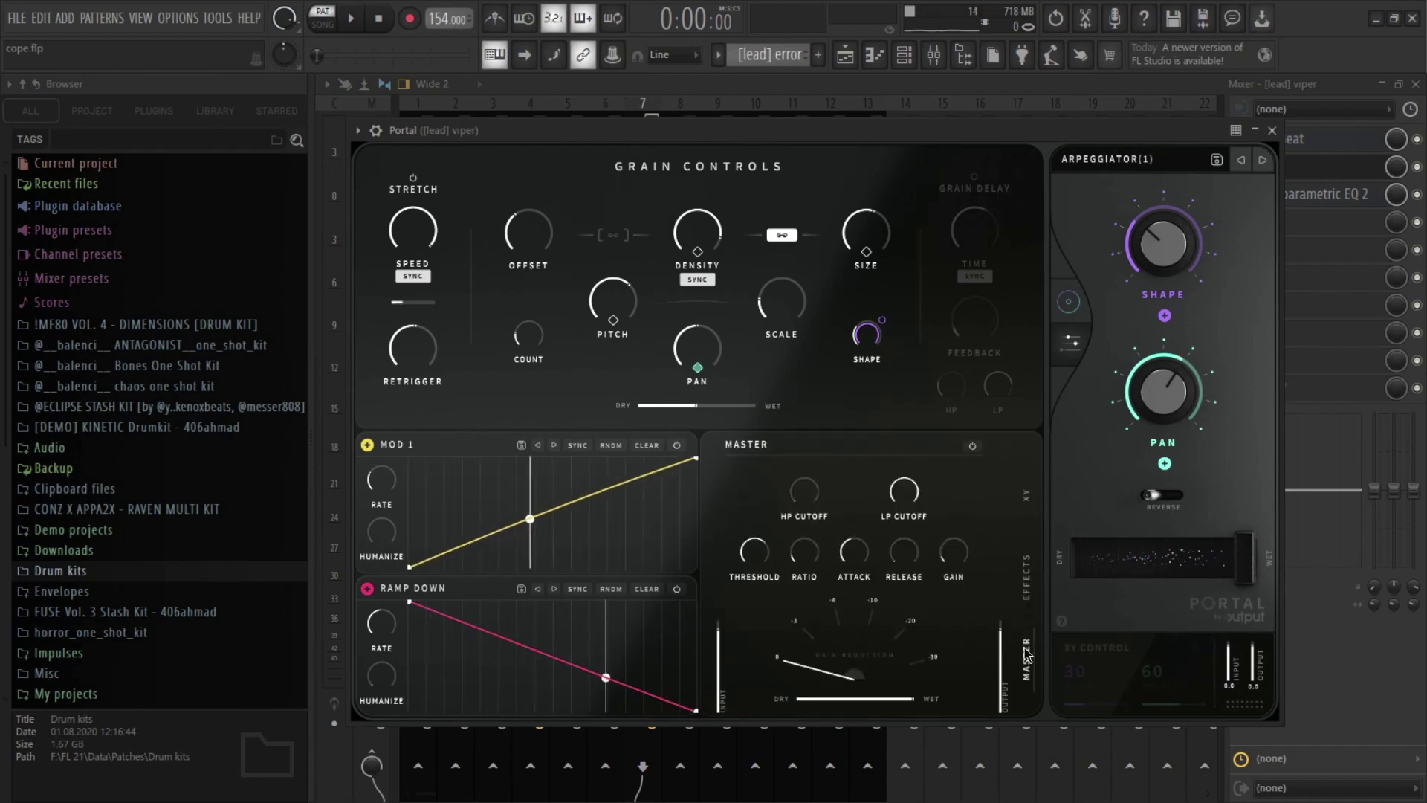
left_click(1274, 131)
left_click(1289, 195)
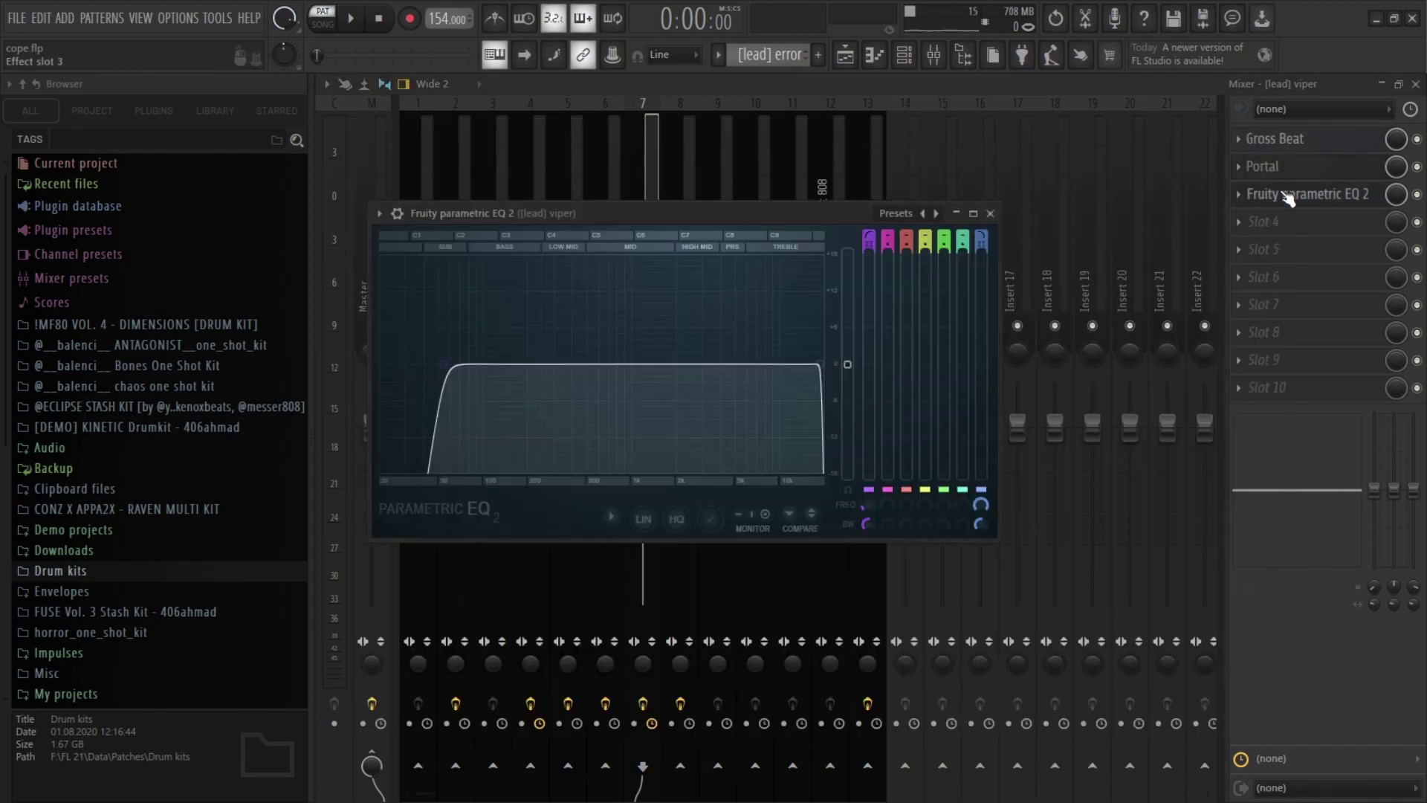
left_click(991, 214)
Step: Switch to the [key] bell pattern, show its notes in the piano roll and play it back
key("F6")
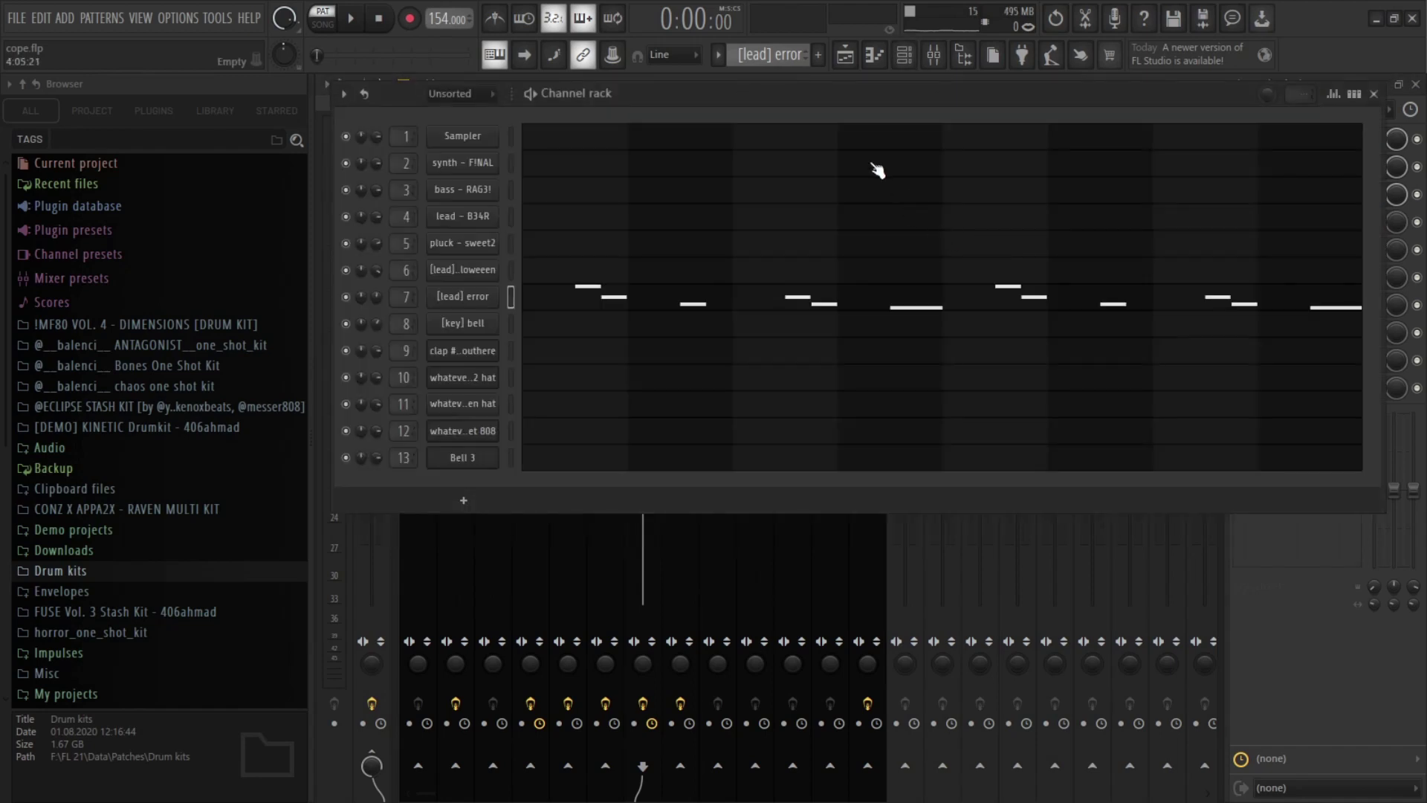
scroll(781, 312, "down", 8)
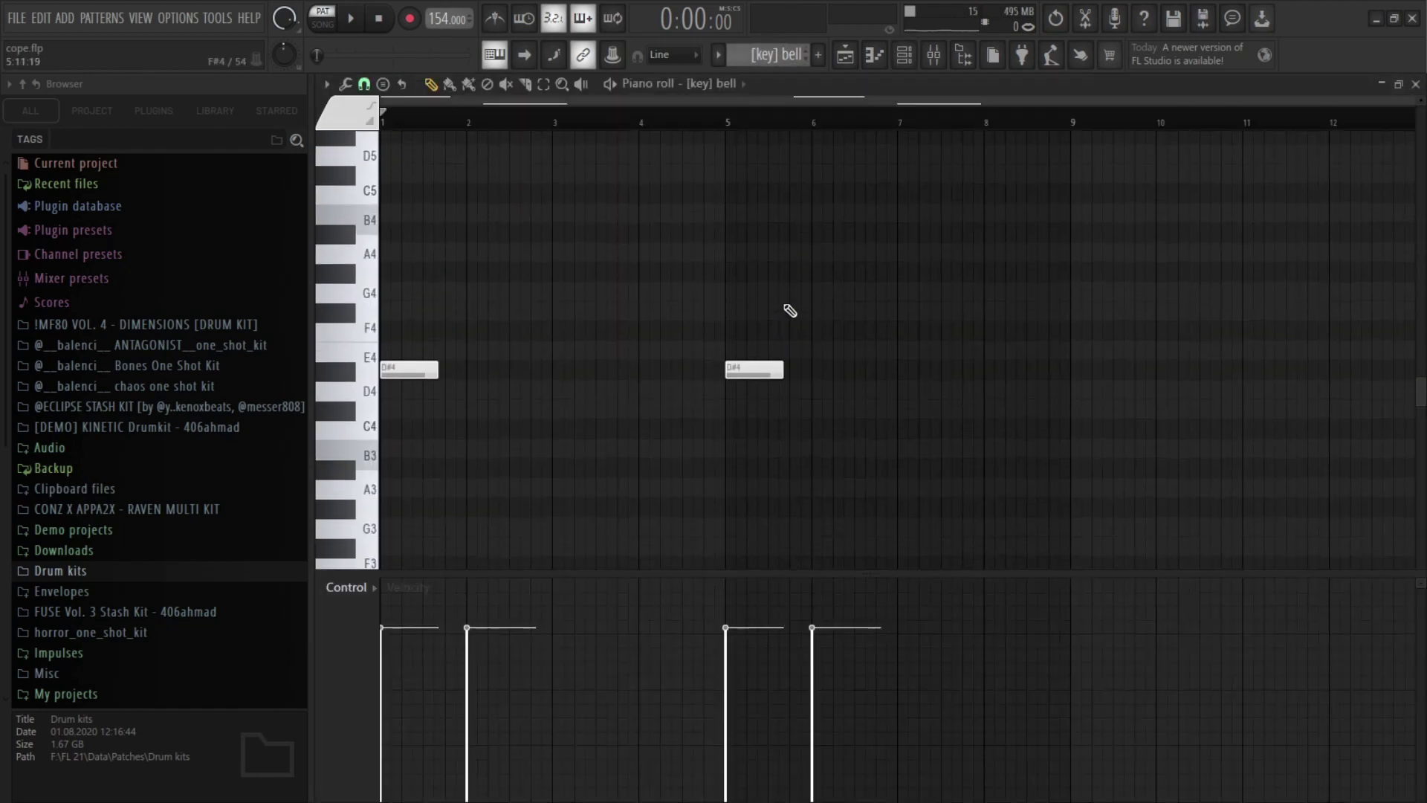
key("space")
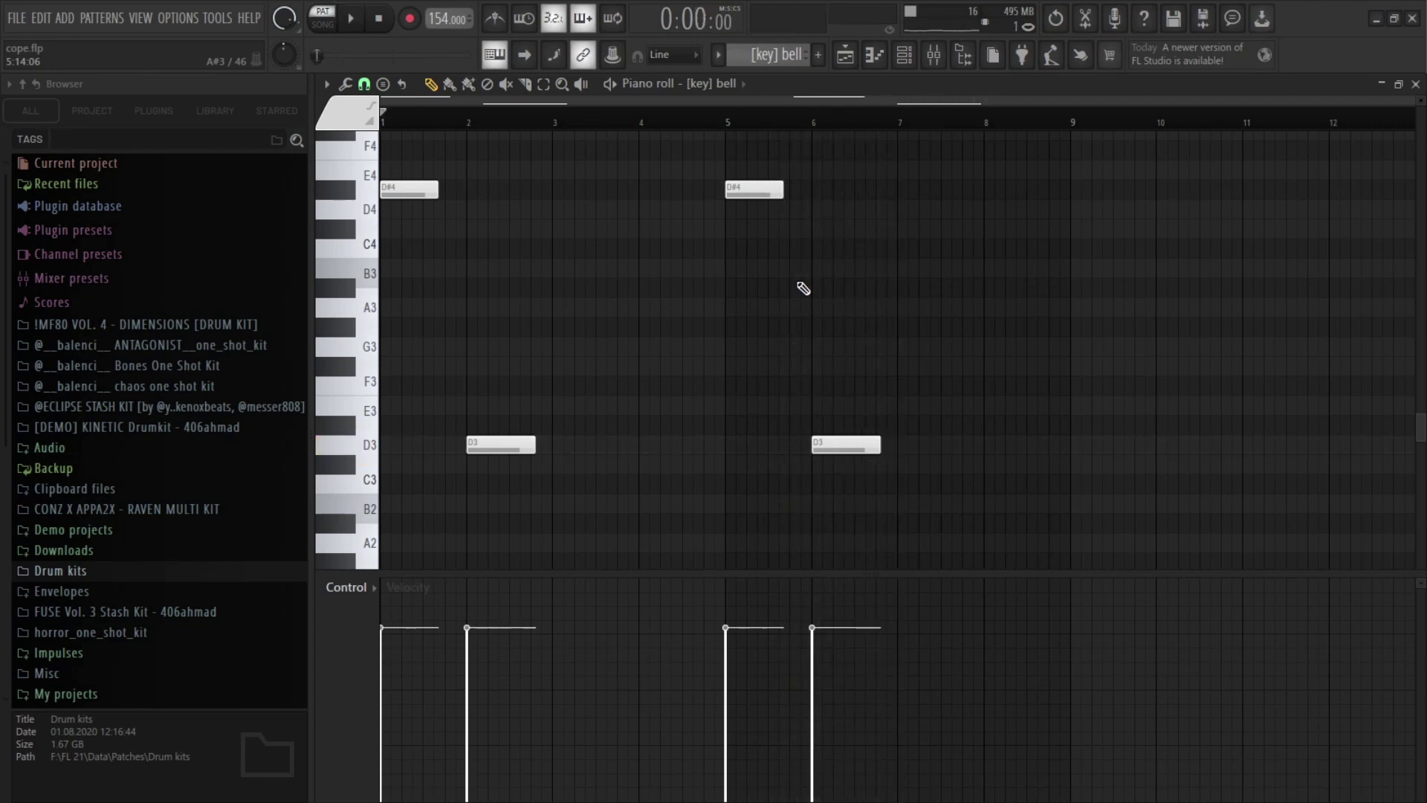
Step: Review the sampler settings and waveform of the [key] bell channel
key("F6")
left_click(494, 322)
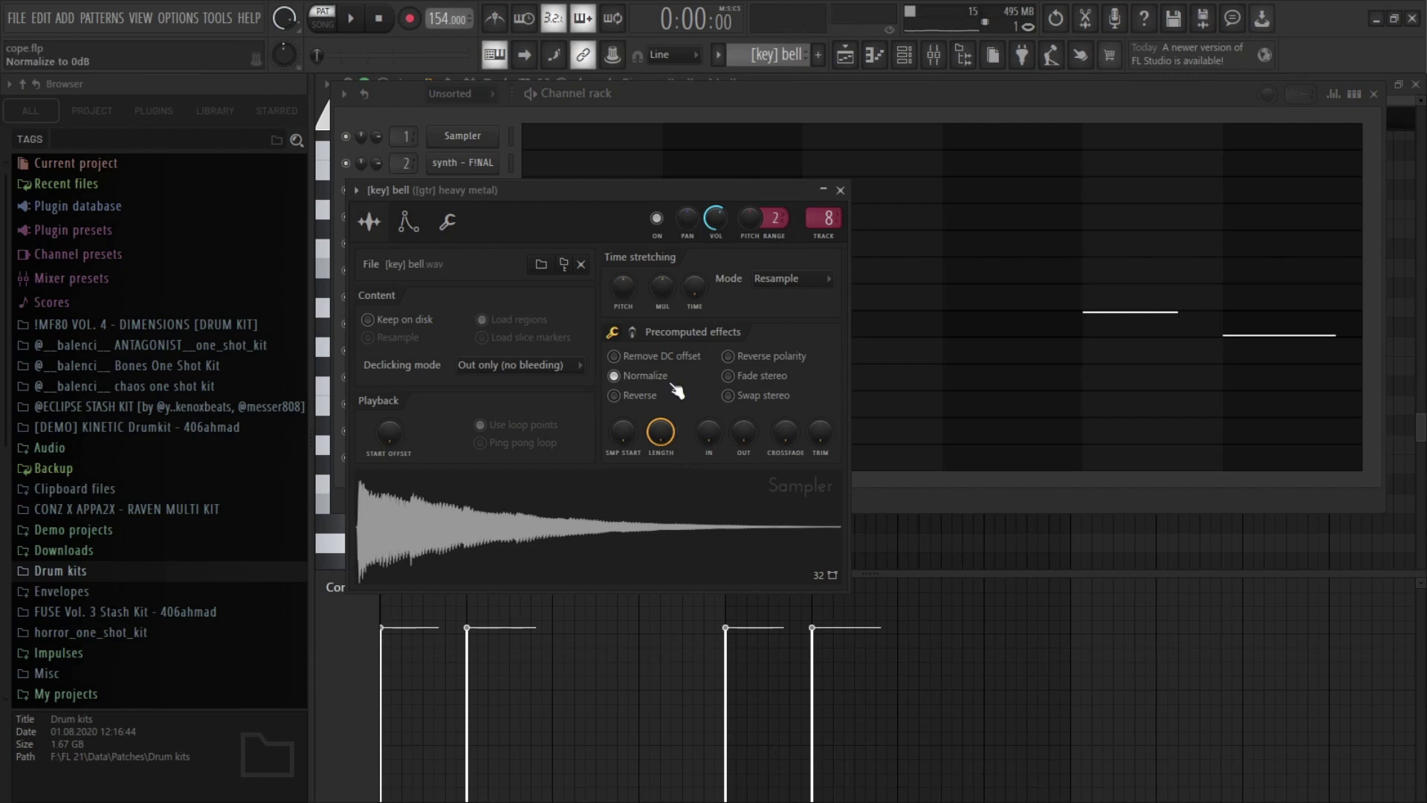
left_click(841, 190)
Step: Inspect the [gtr] heavy metal track's Portal grain controls, effects and master settings, along with its Fruity parametric EQ 2 curve
key("F9")
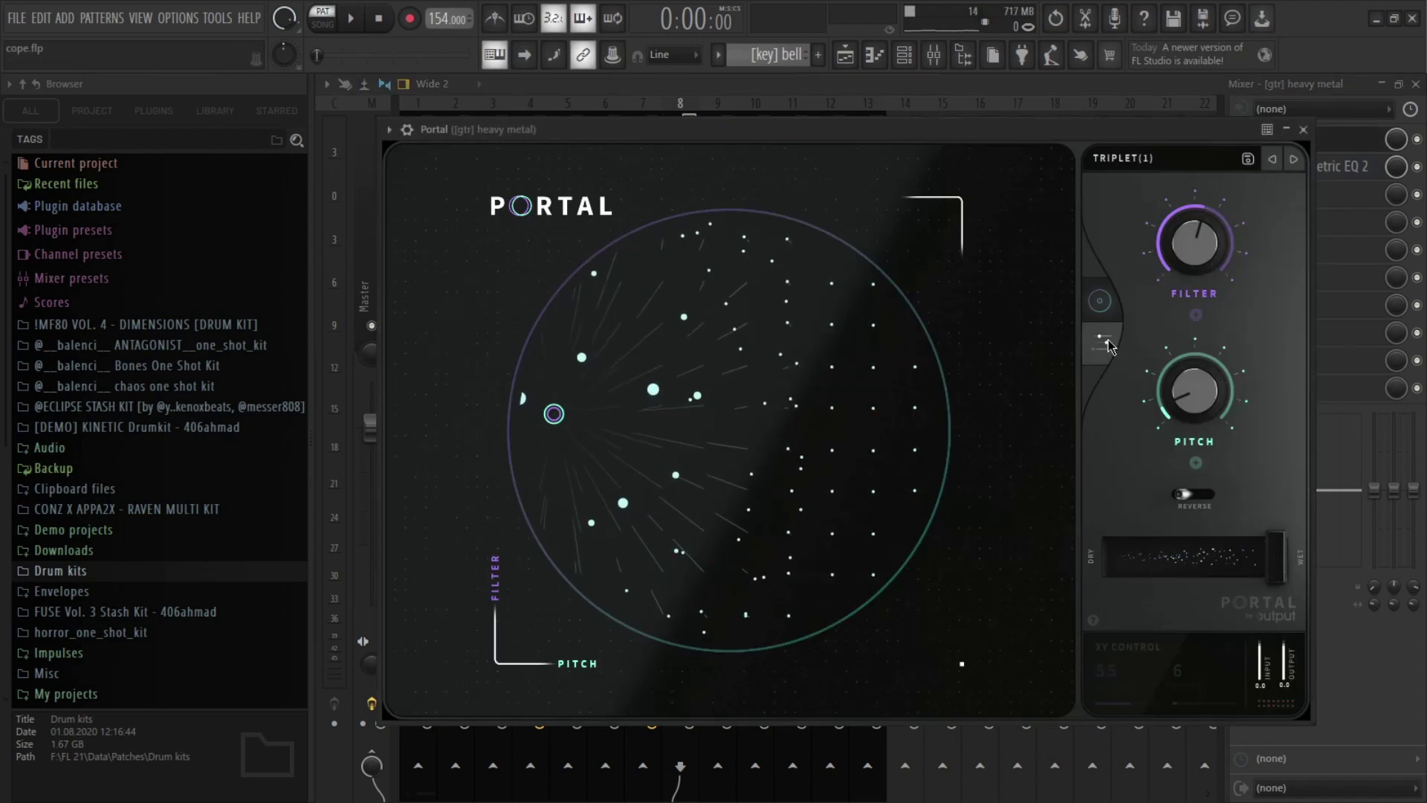
left_click(1107, 343)
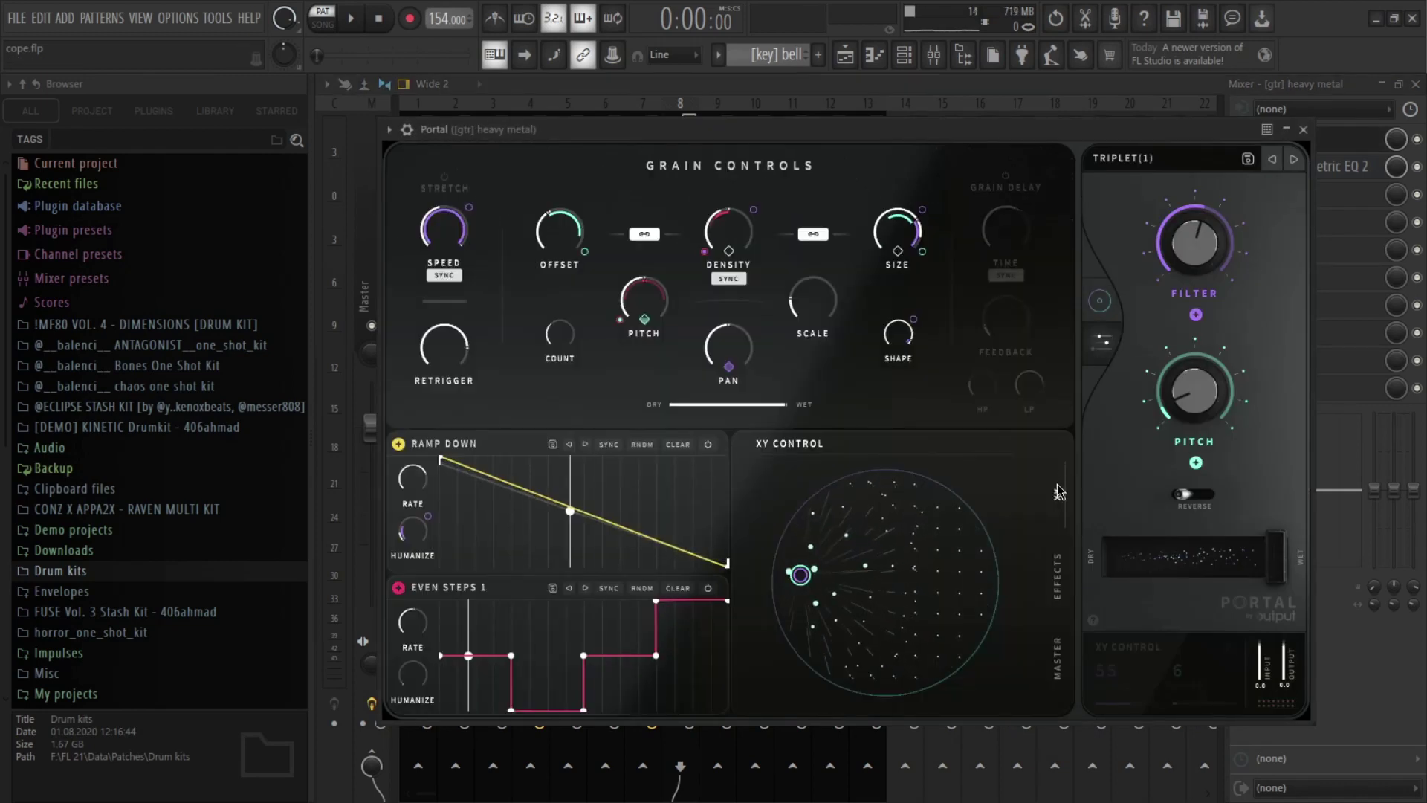
left_click(1062, 567)
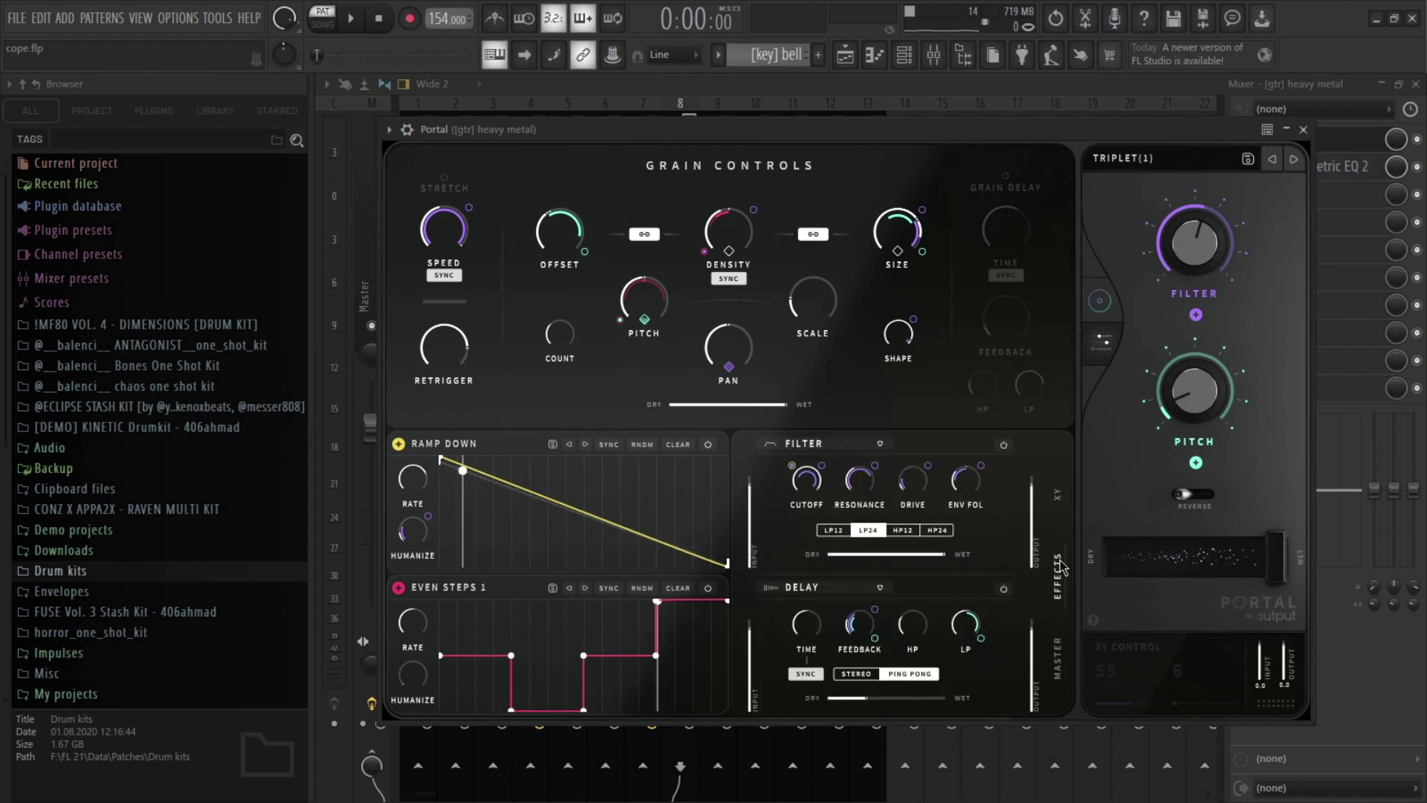
left_click(1059, 657)
left_click(1303, 130)
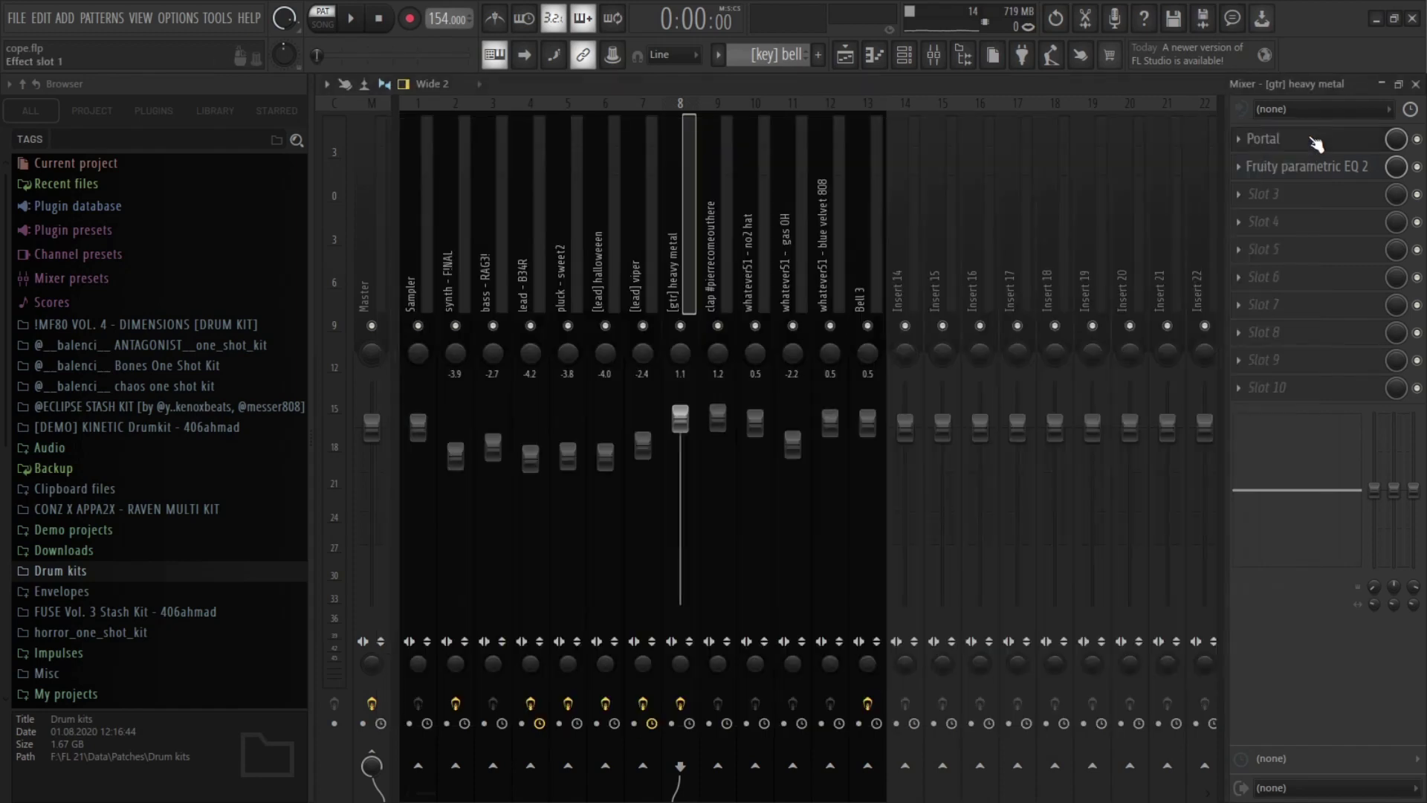
left_click(1314, 177)
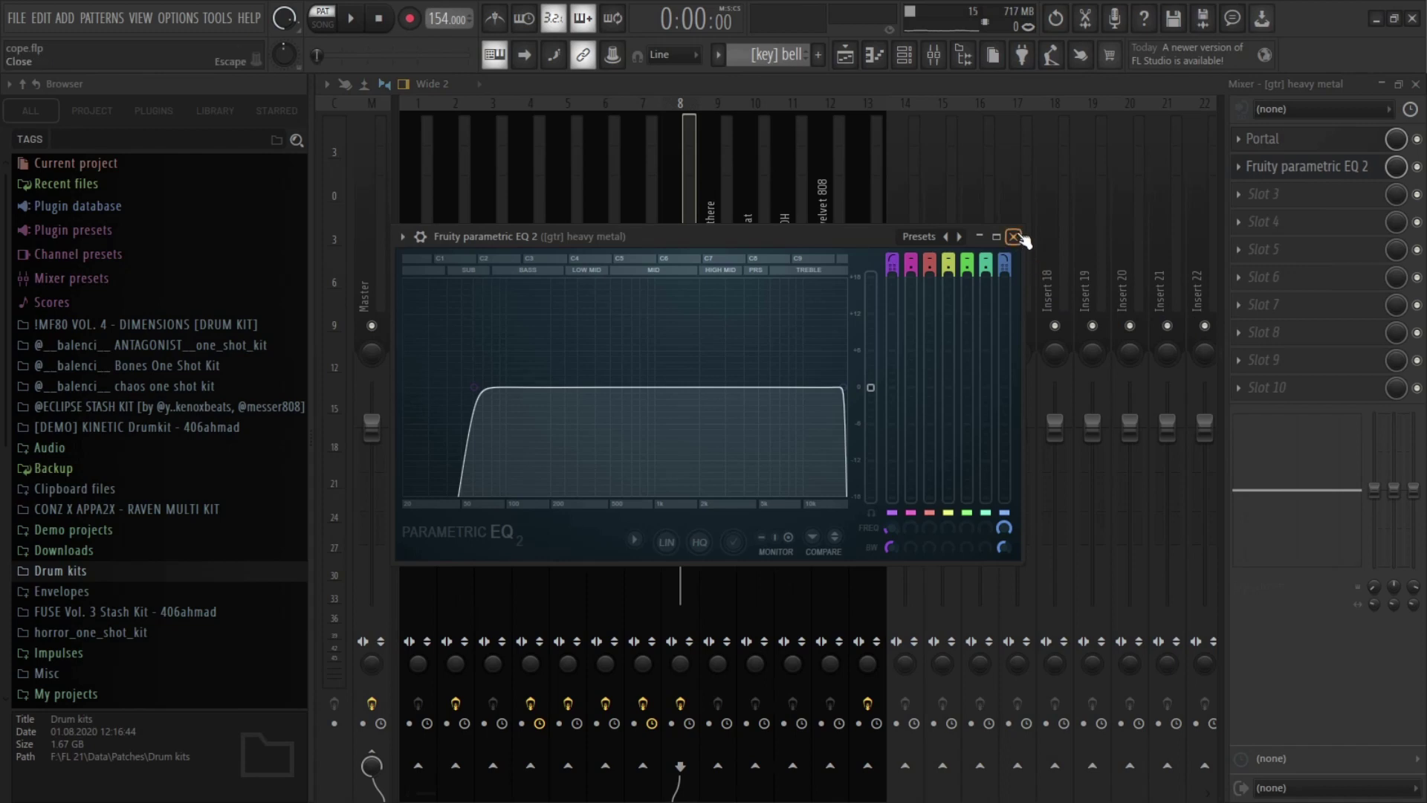
left_click(1013, 236)
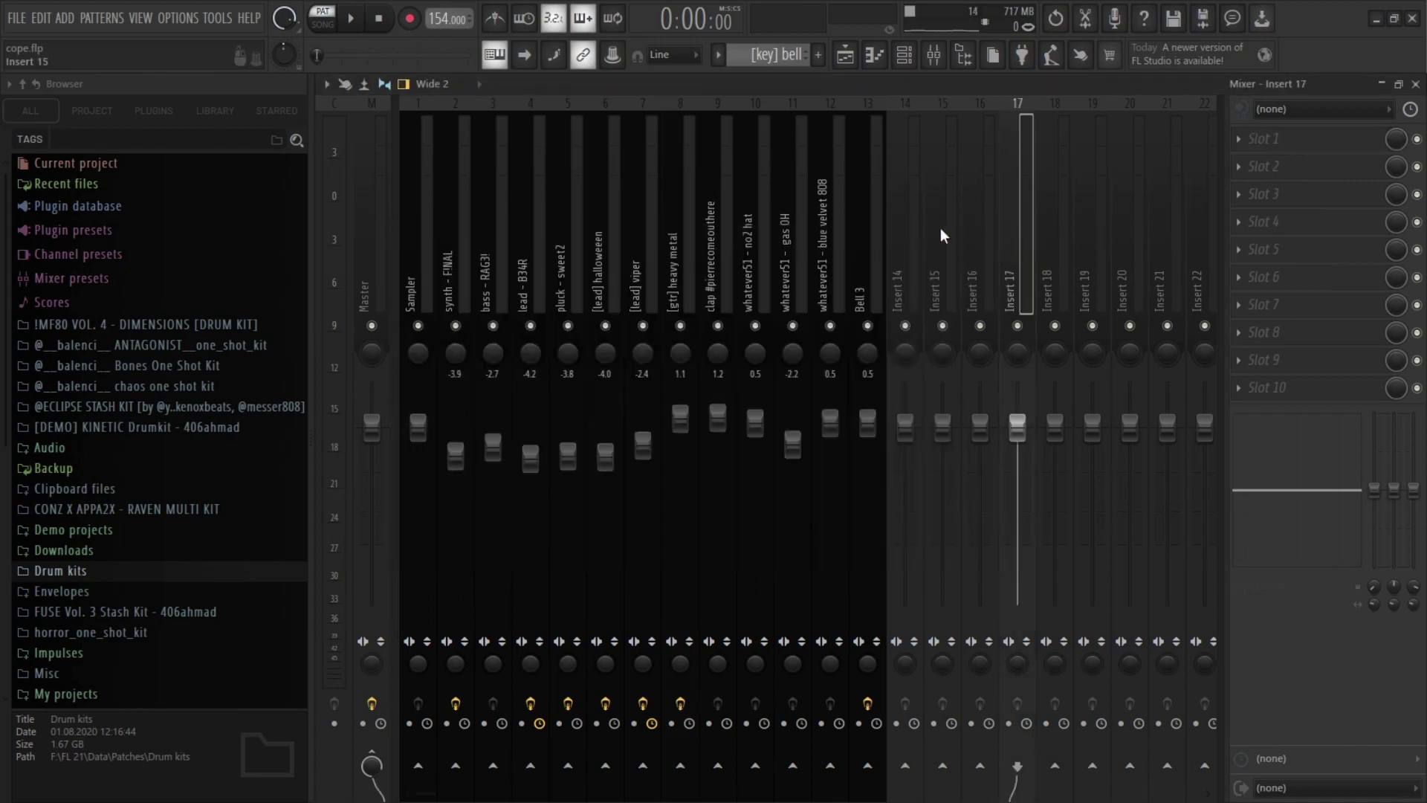
Step: Switch to the clap #pierrecomeouthere pattern, show its notes in the piano roll and play it back
key("F6")
left_click(693, 364)
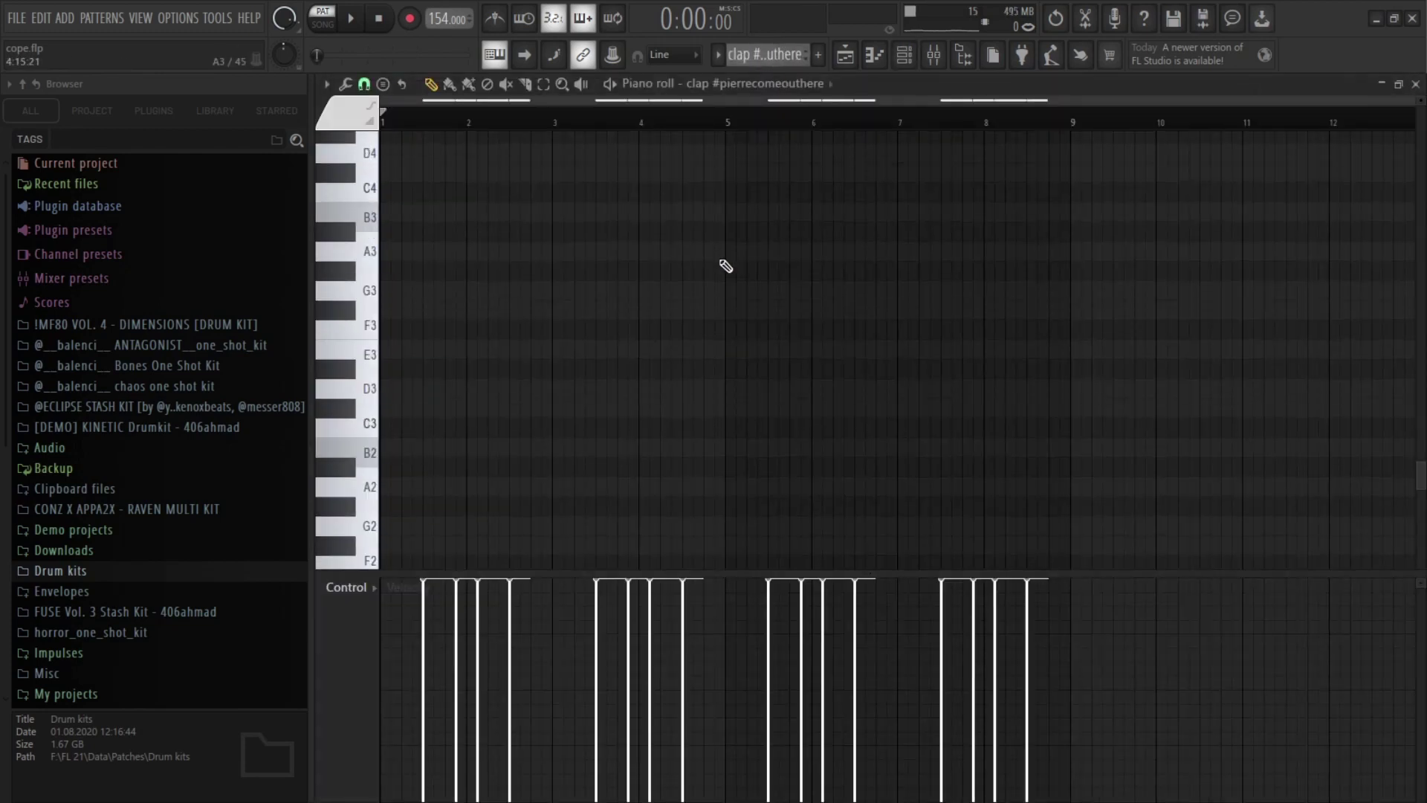
key("space")
scroll(736, 247, "up", 1)
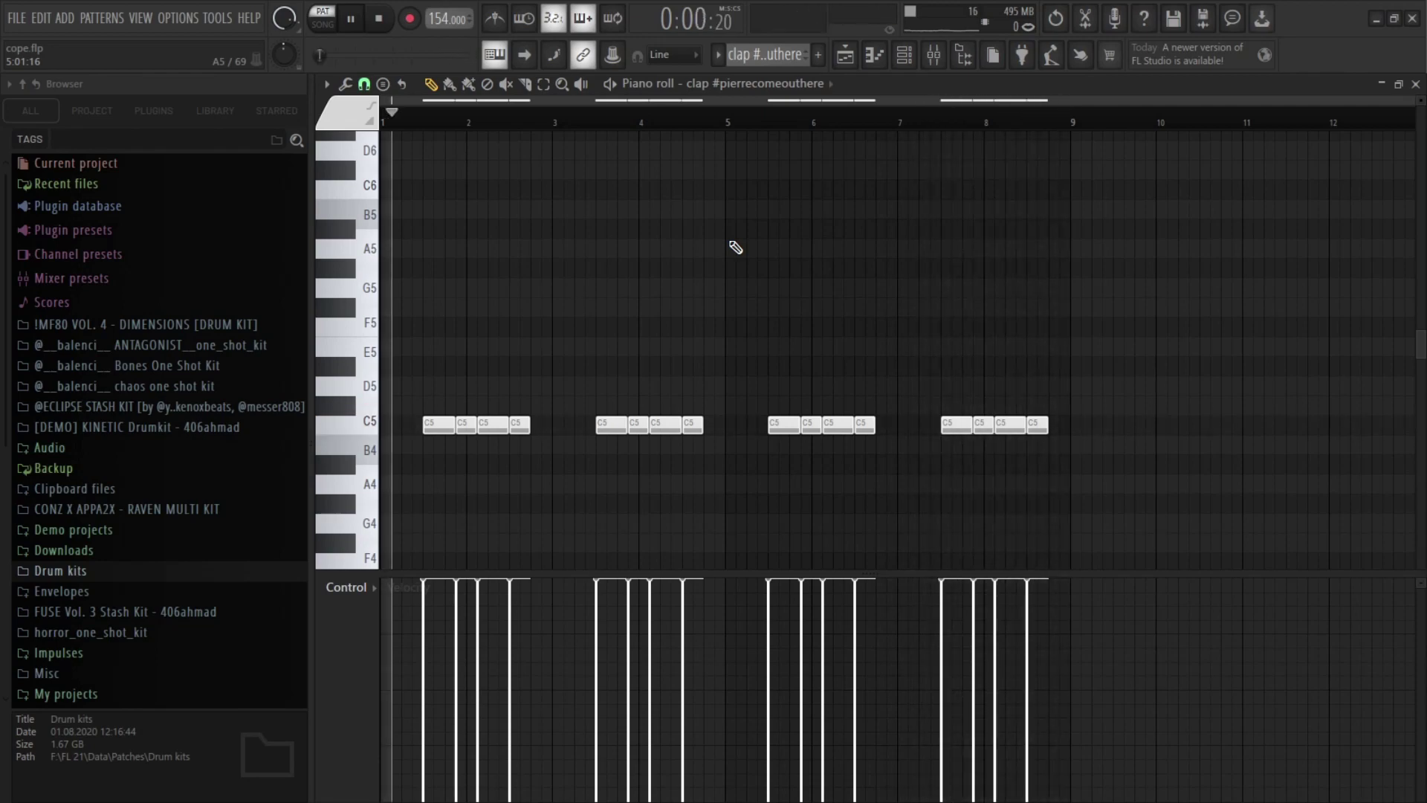
Step: Switch to the whatever51 - no2 hat pattern, show its hi-hat notes in the piano roll and play it back
key("F6")
scroll(754, 66, "down", 1)
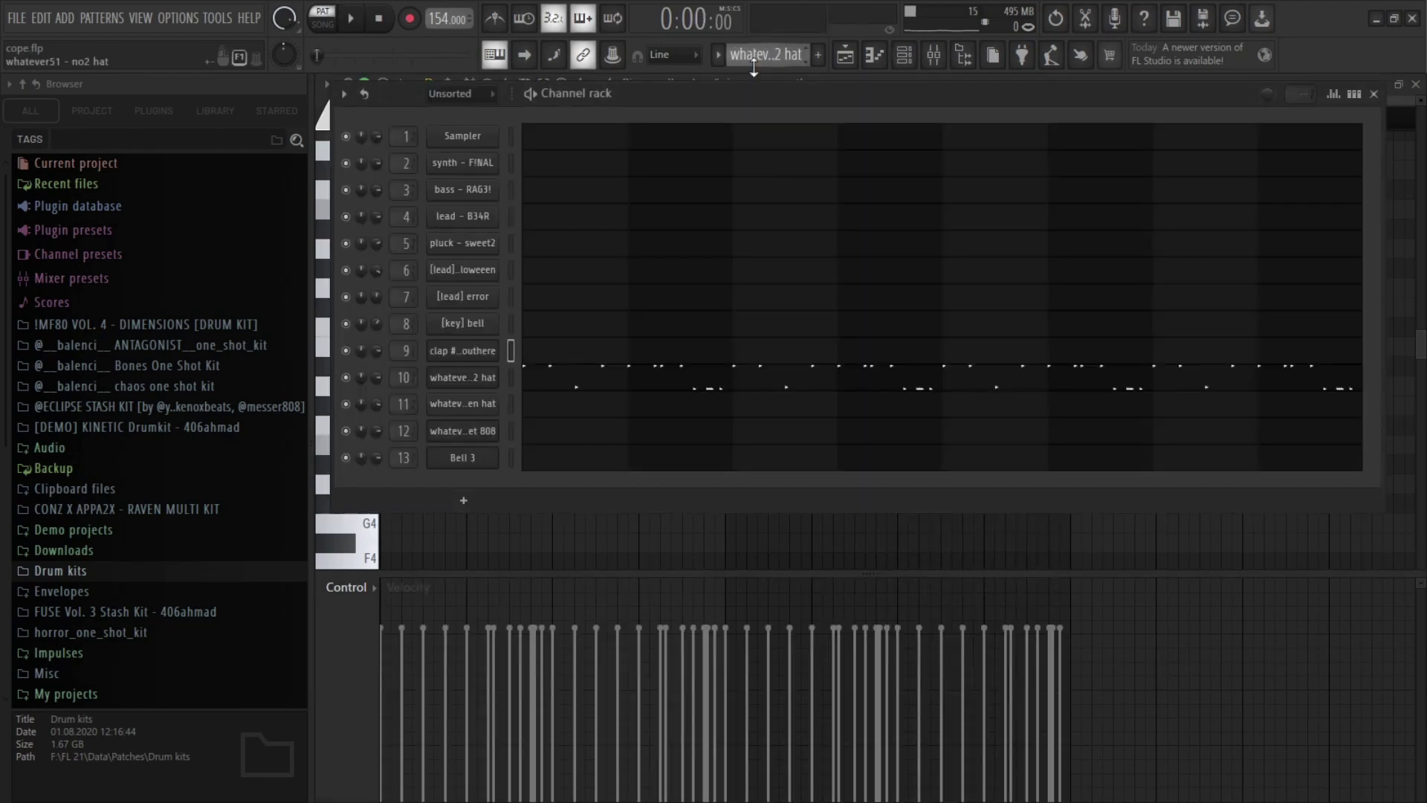
left_click(723, 386)
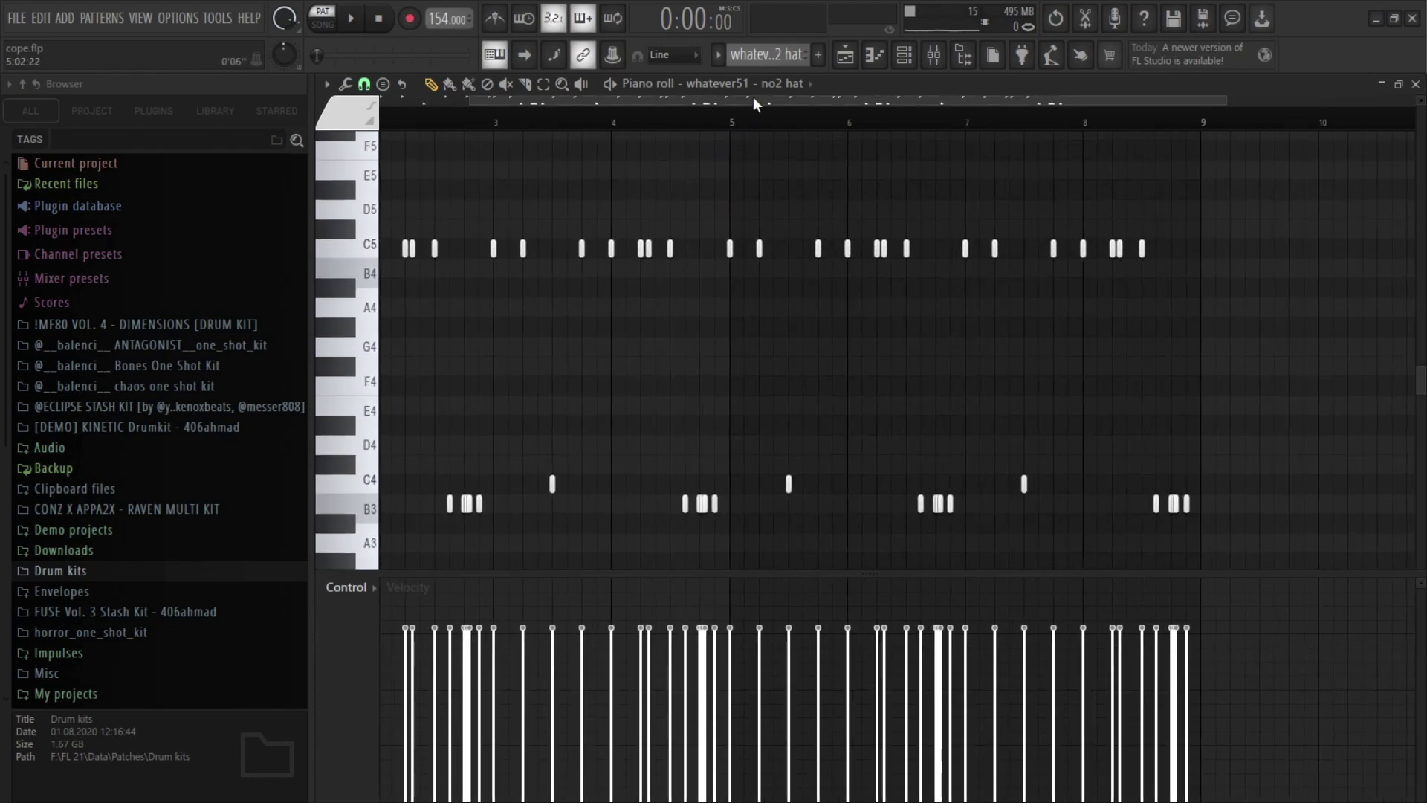
key("space")
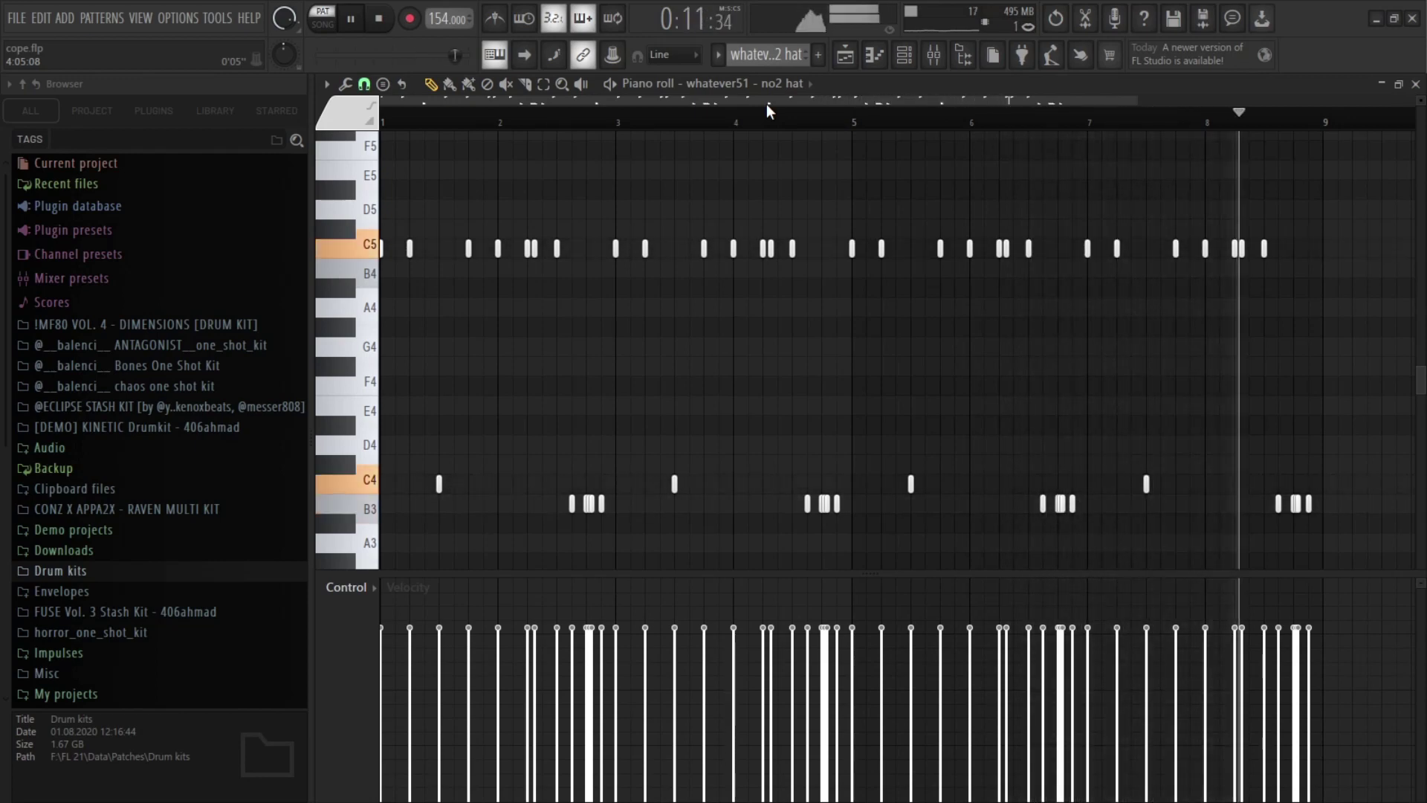
key("space")
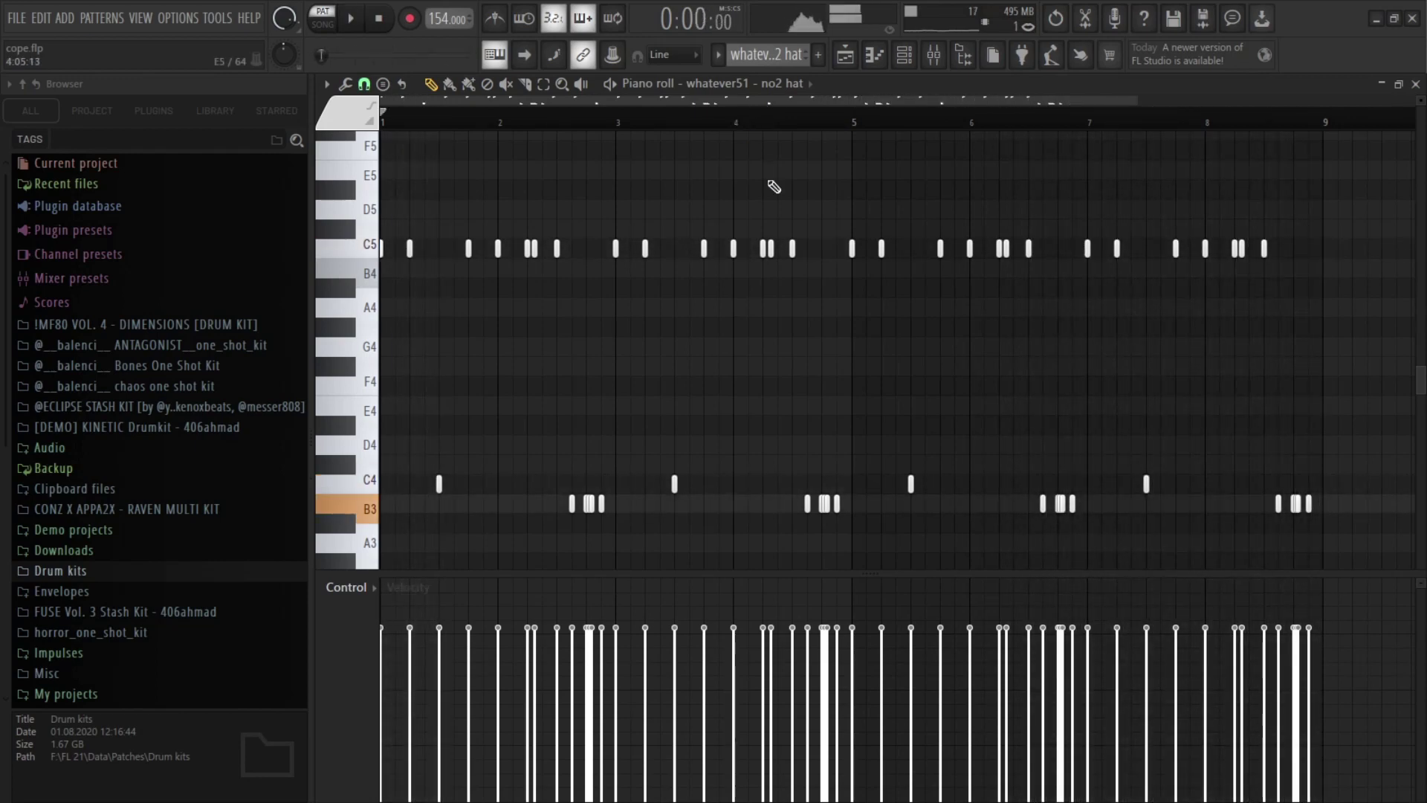
Step: Review the echo delay and ping pong settings of the whatever51 - no2 hat channel, and close its channel settings
key("F6")
left_click(452, 381)
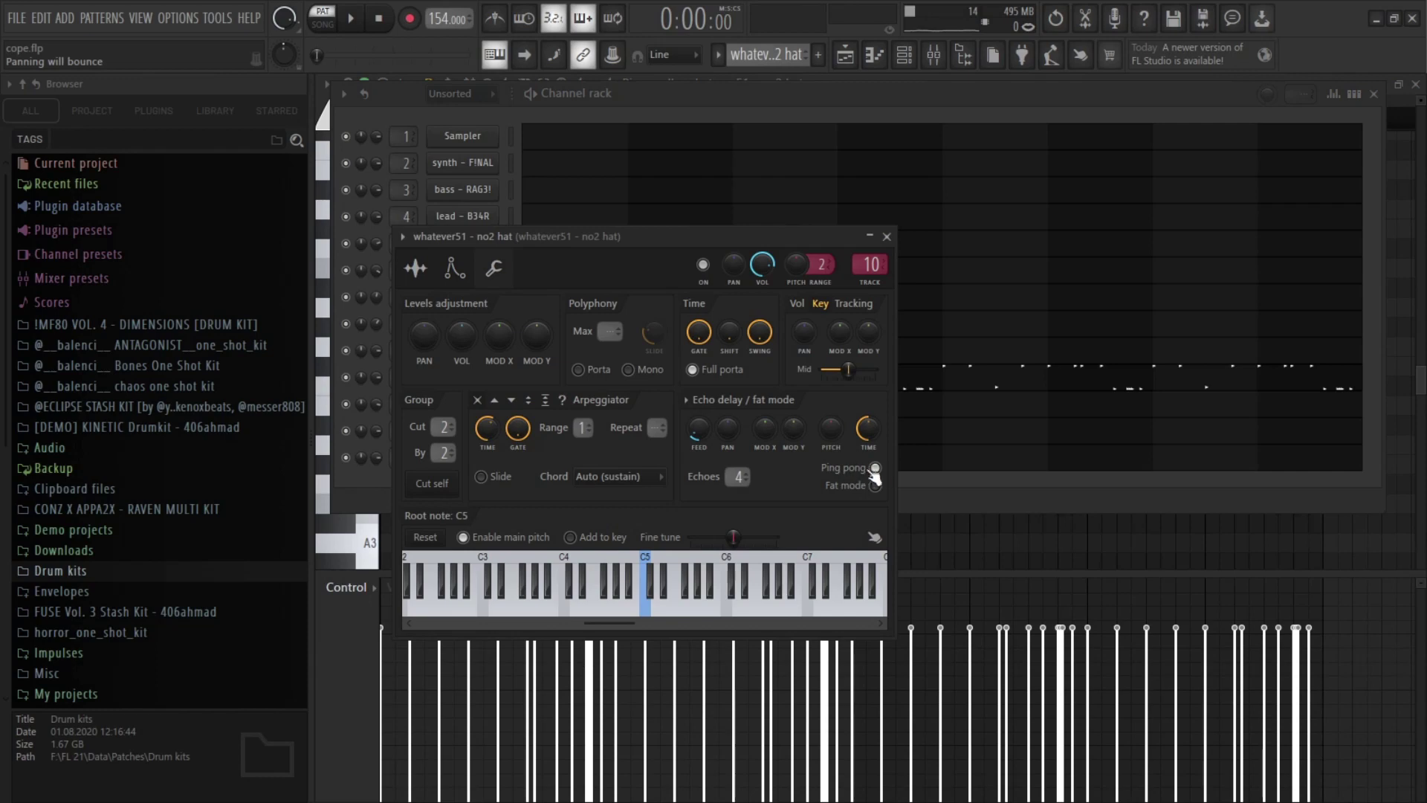
left_click(887, 237)
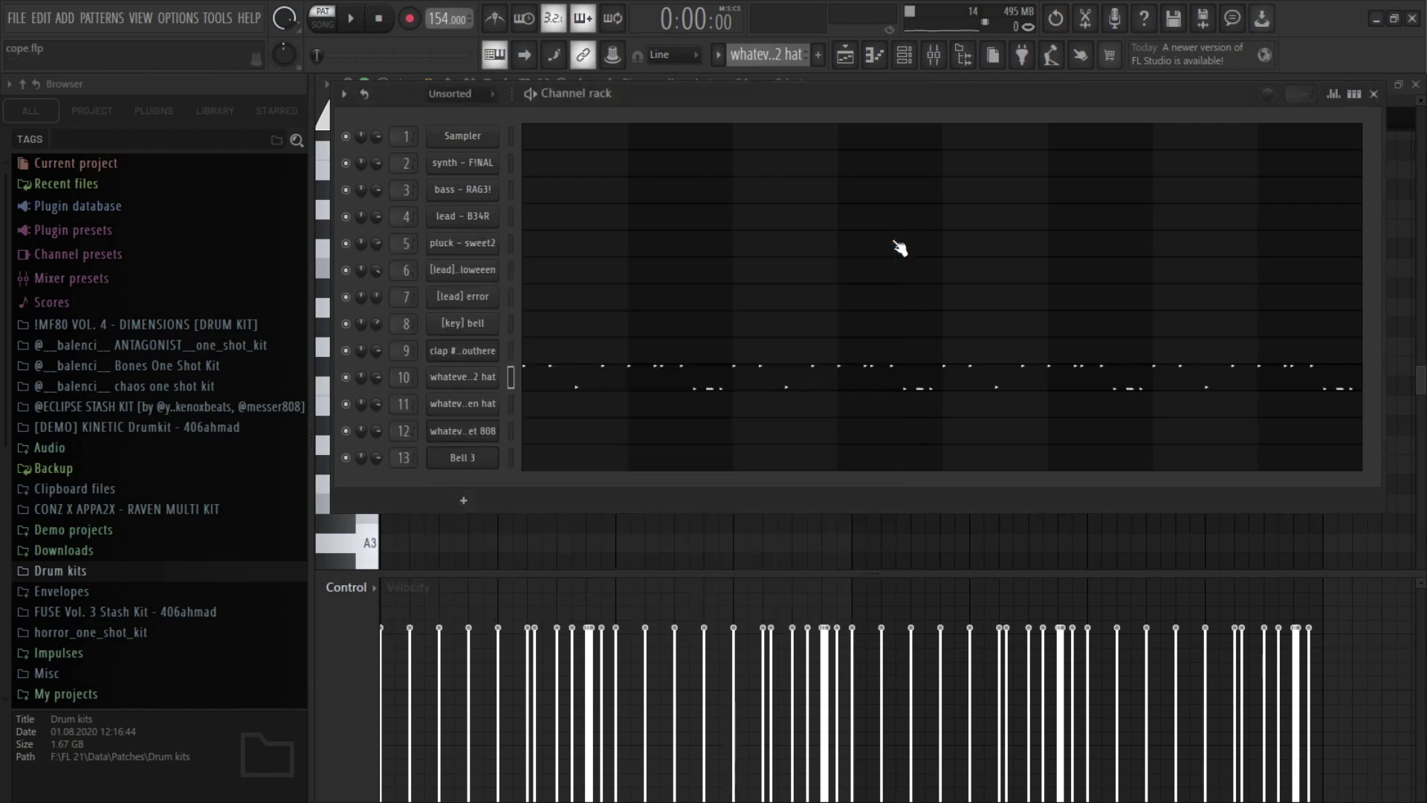
Step: Switch to the whatever51 - tss tss open hat pattern, show its notes in the piano roll and play it back
scroll(773, 63, "down", 1)
left_click(722, 406)
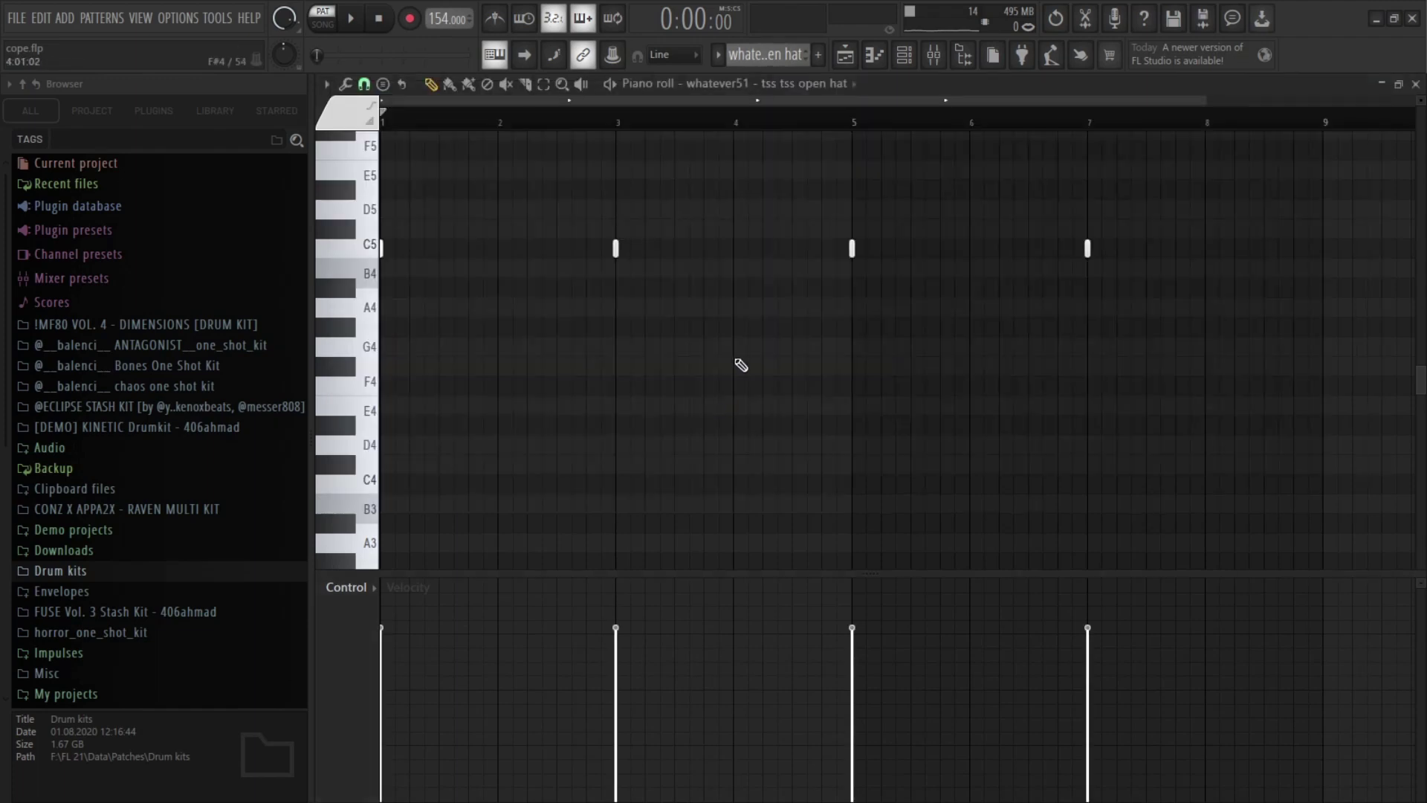
scroll(745, 351, "up", 3)
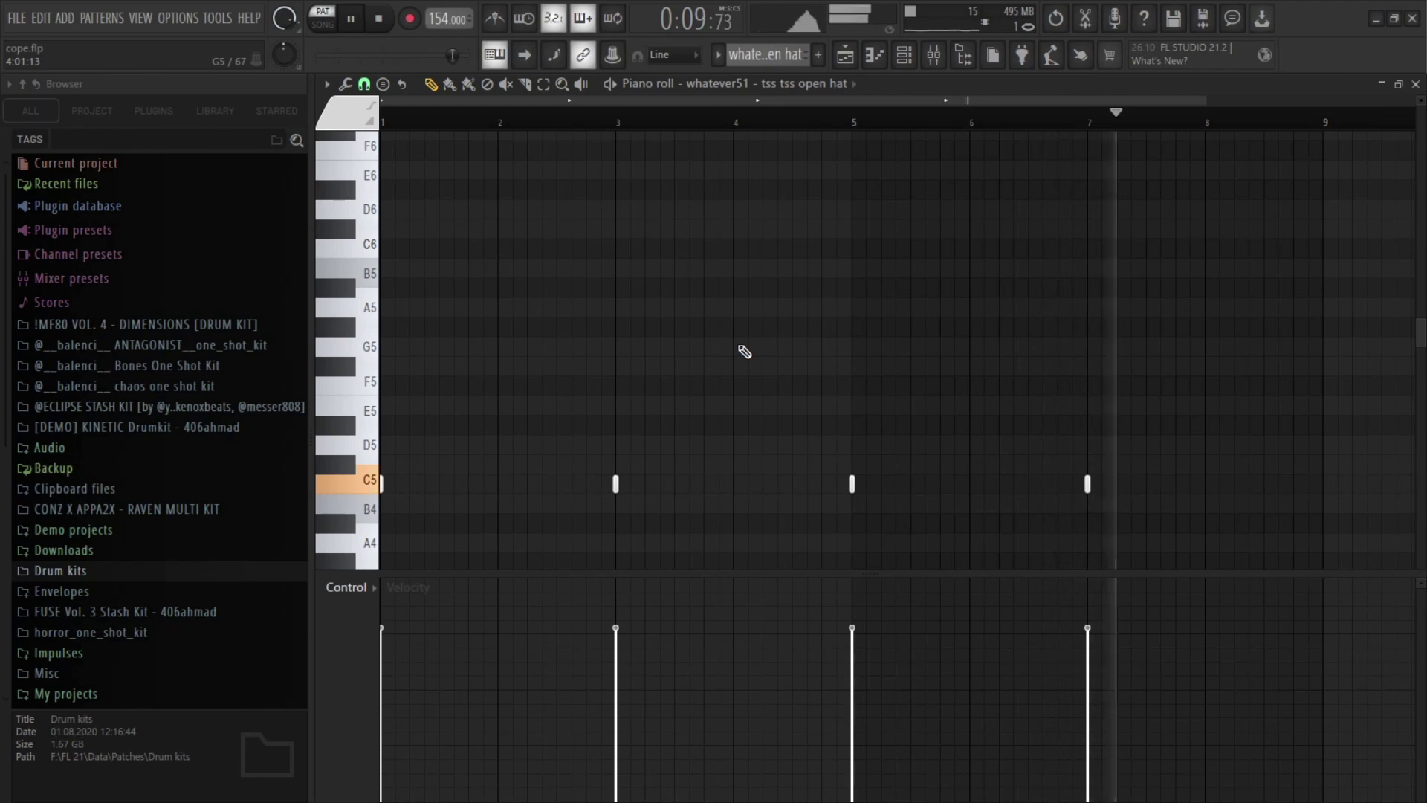
Step: Switch to the whatever51 - yeet 808 pattern, show its bass notes in the piano roll and play it back
key("F6")
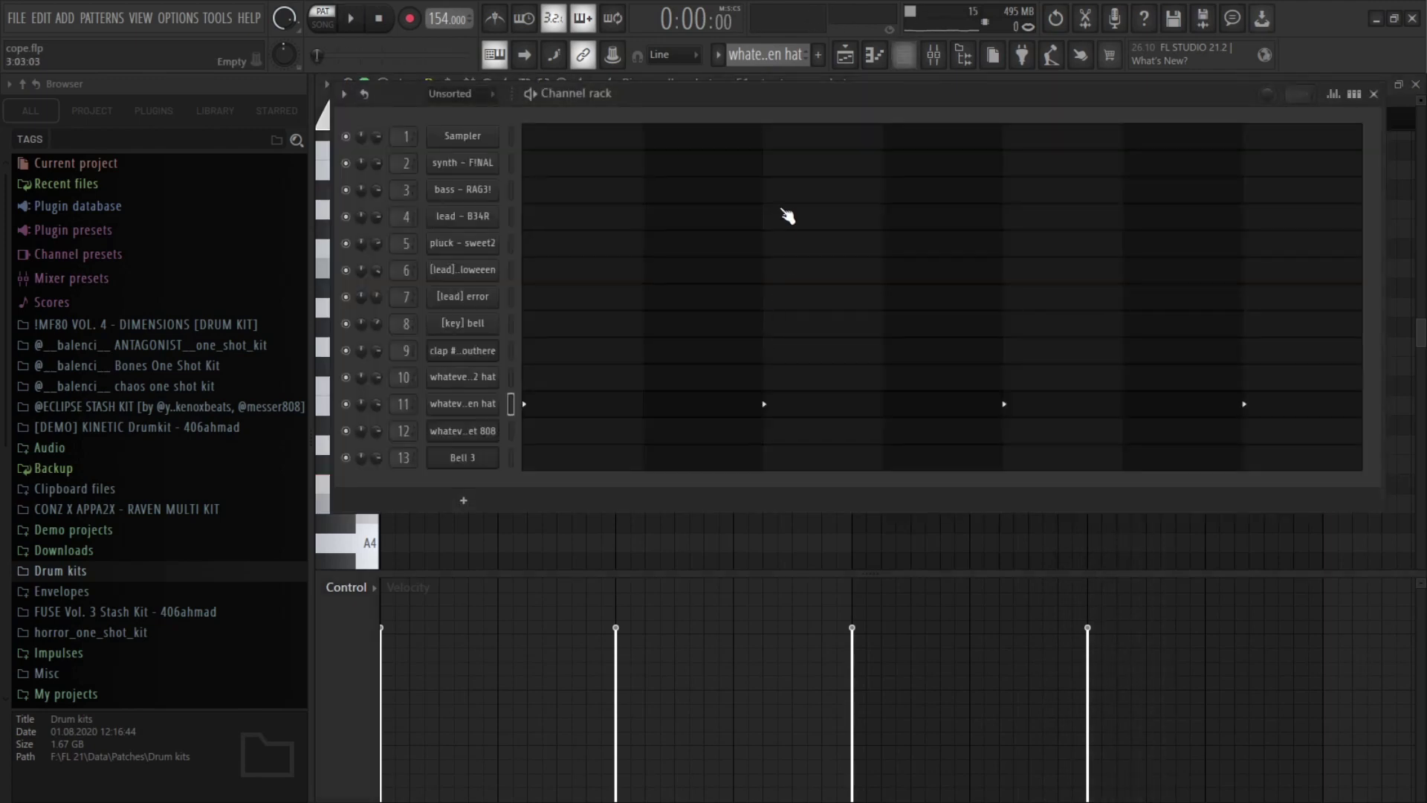
scroll(774, 63, "down", 1)
left_click(731, 415)
left_click(731, 437)
scroll(762, 320, "up", 1)
key("space")
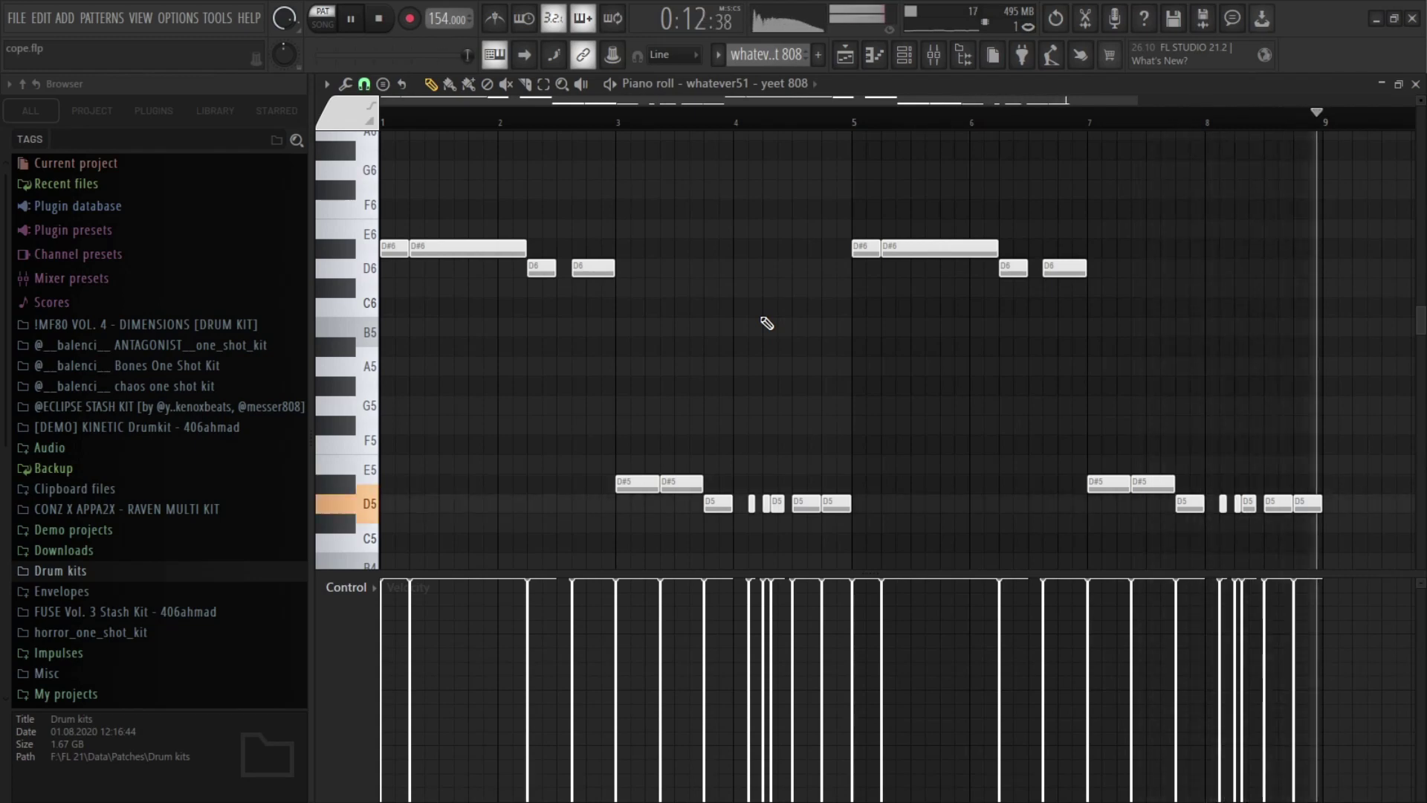
Step: Switch to the Bell 3 pattern, show its melody notes in the piano roll and play it back
key("F6")
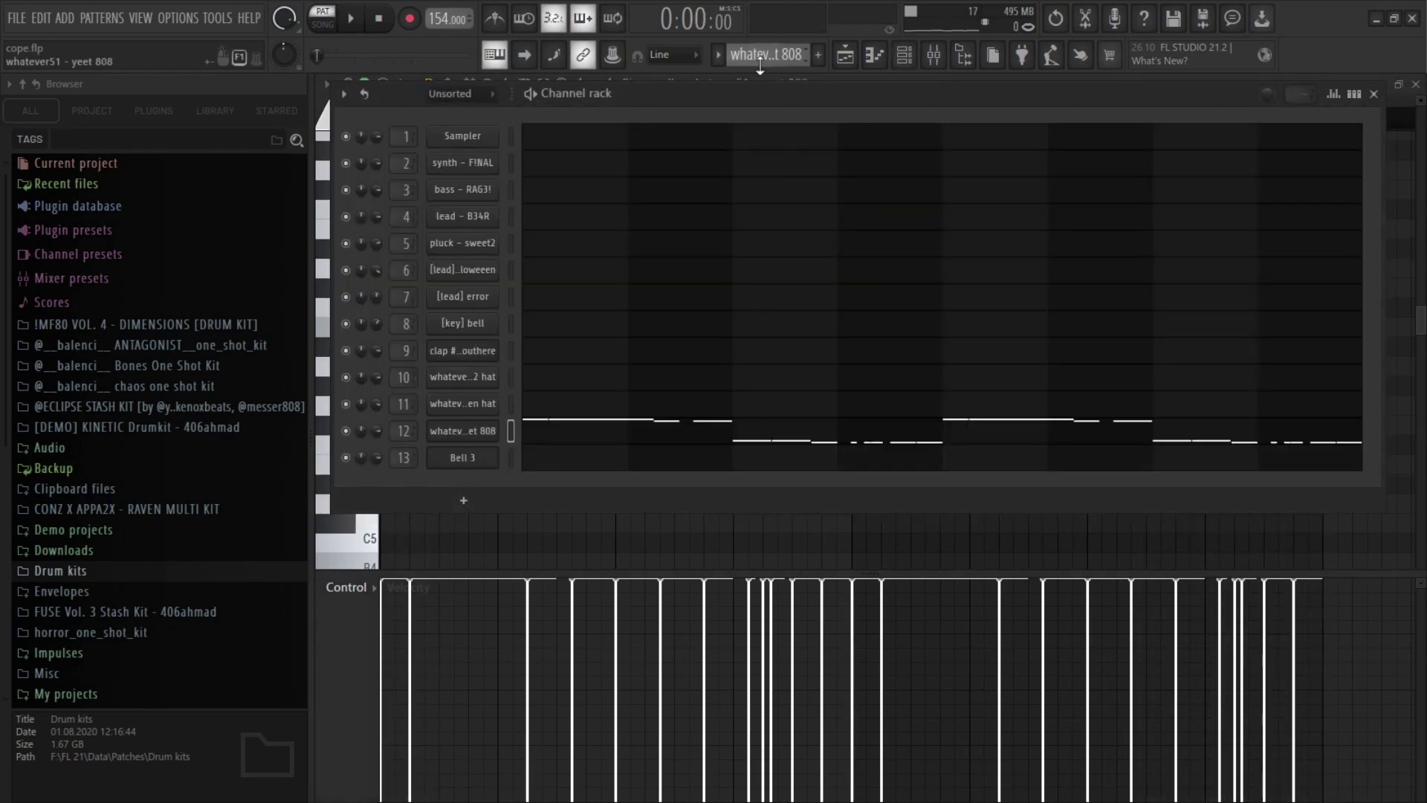
scroll(760, 66, "down", 1)
left_click(770, 469)
scroll(770, 466, "down", 4)
key("space")
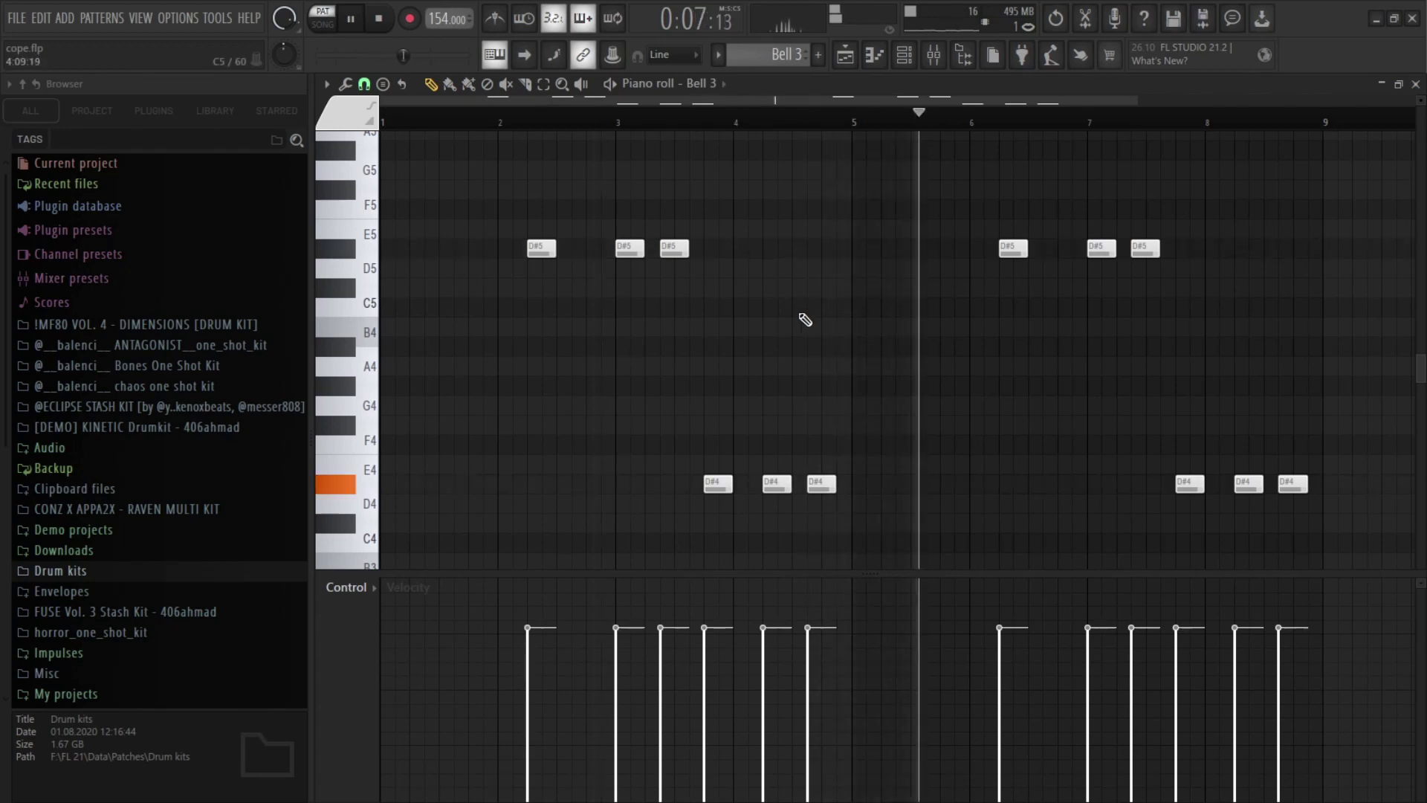
scroll(803, 117, "down", 2)
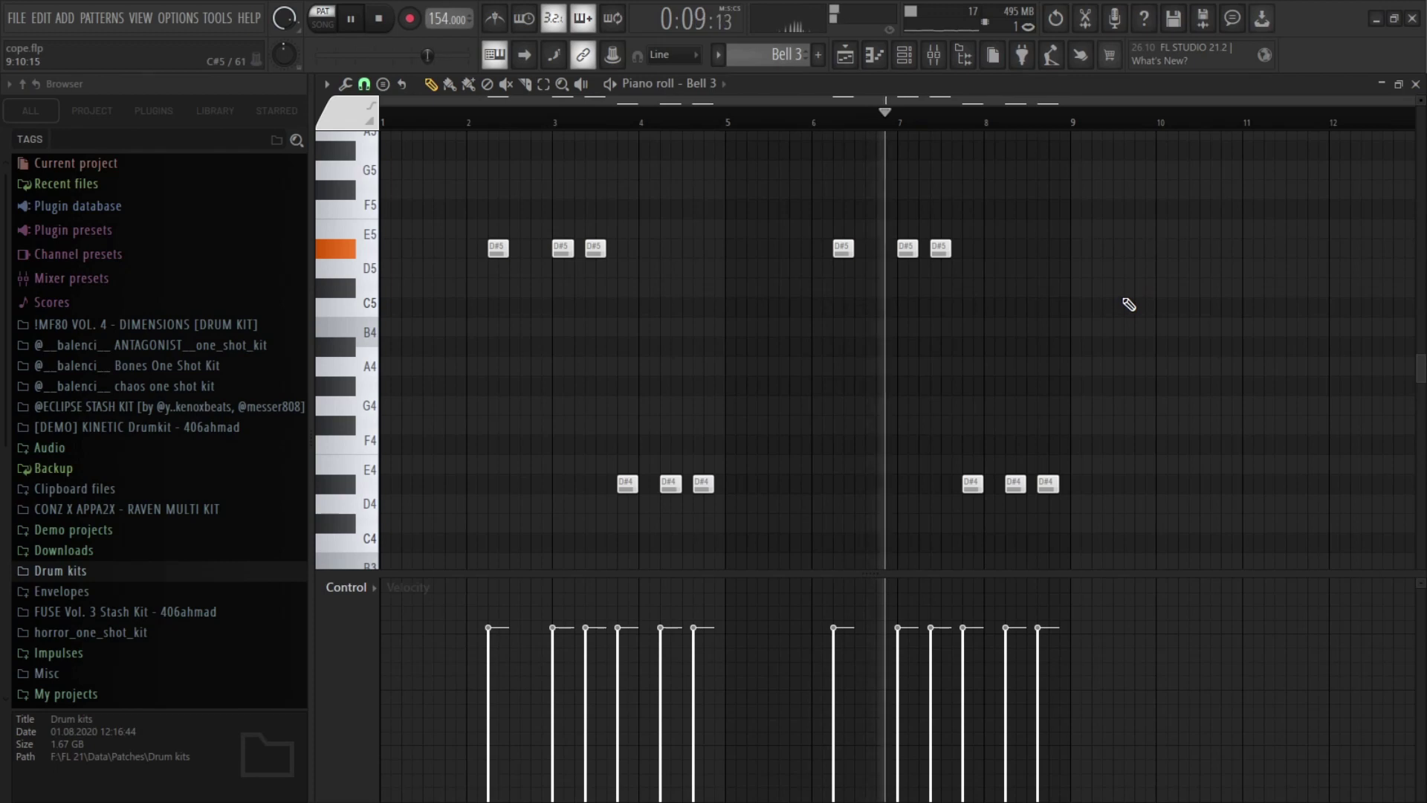